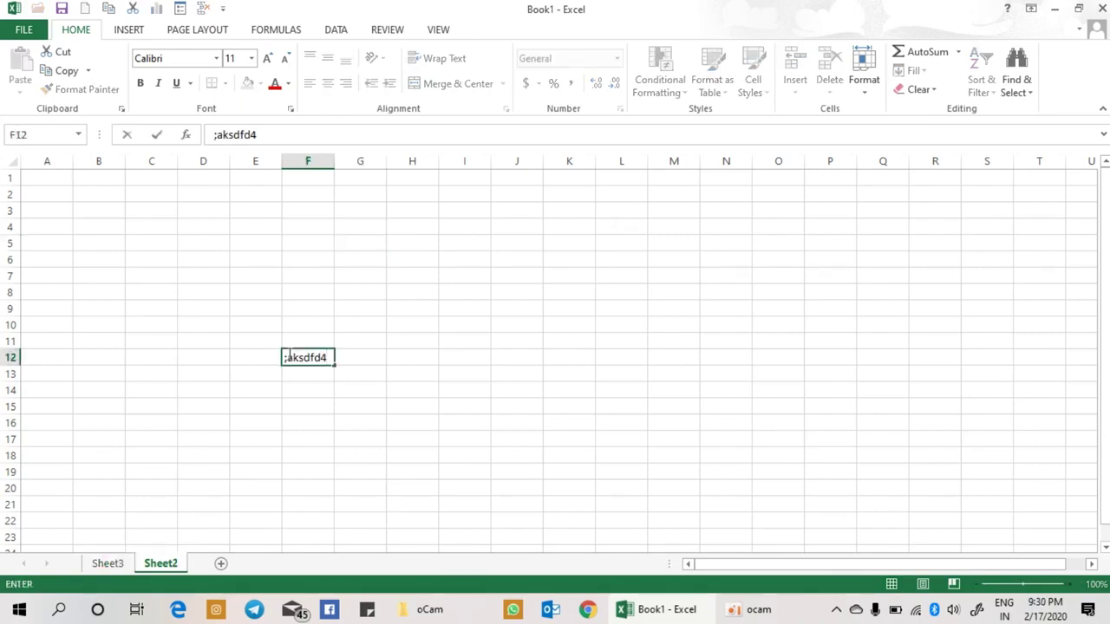
# Step: Commit F12, then enter afdas, sadfasd and asdfads in F13, F14 and F15
pyautogui.press('Return')
pyautogui.write('afdas')
pyautogui.press('Return')
pyautogui.write('sadfasd')
pyautogui.press('Return')
pyautogui.write('asdfads')
pyautogui.press('Return')
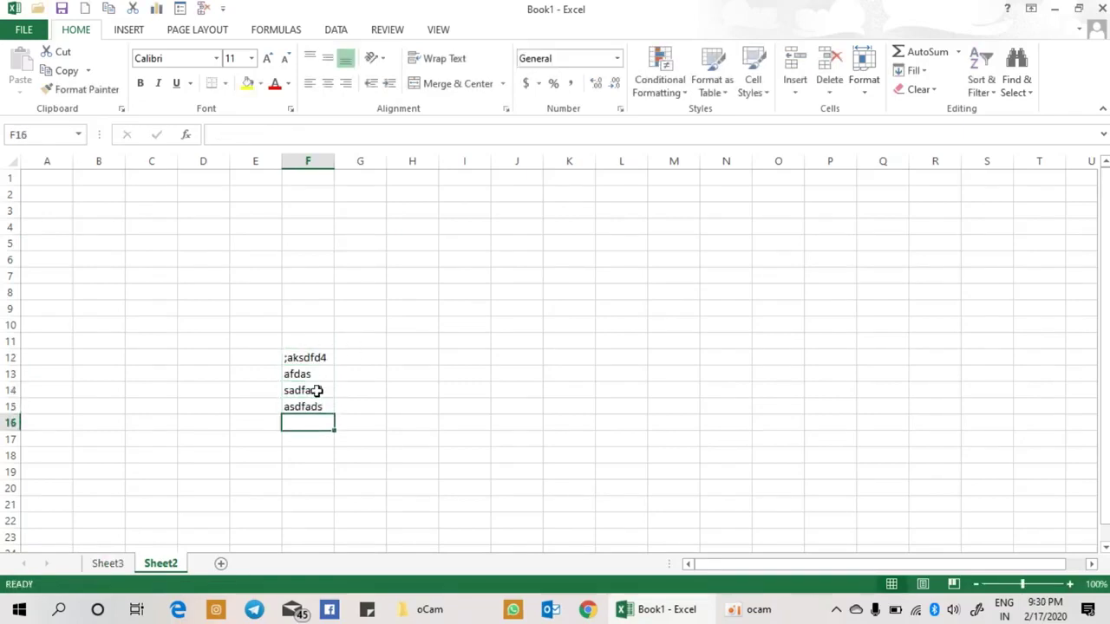
# Step: Overwrite F12 with the long text alkjsflaksf'asdfkla's;glka'gs
pyautogui.click(315, 390)
pyautogui.click(863, 96)
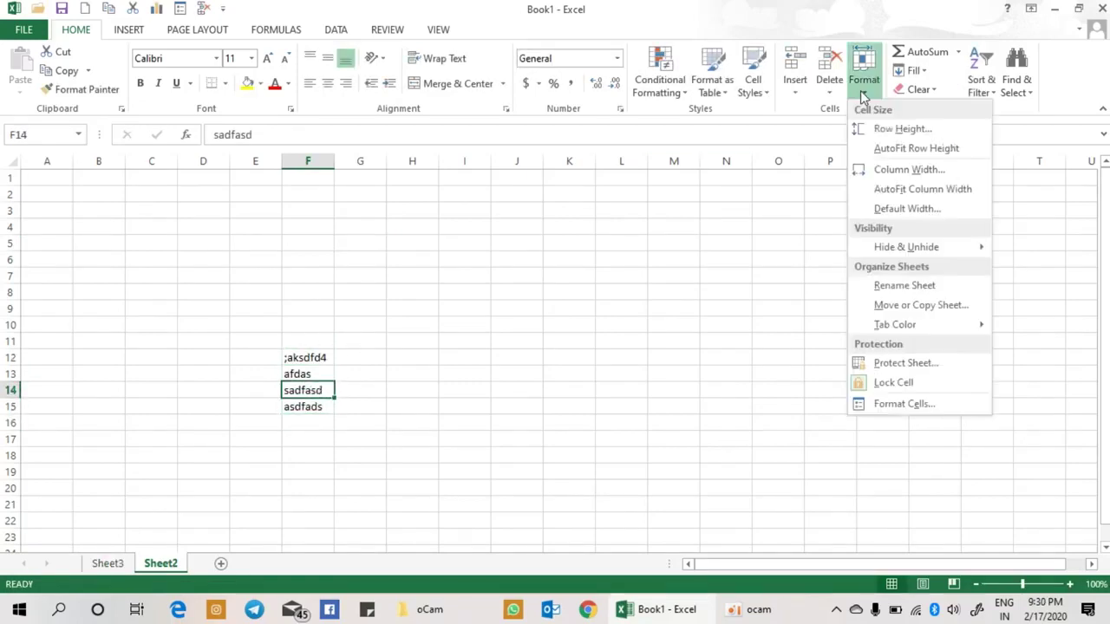
pyautogui.click(296, 354)
pyautogui.click(300, 356)
pyautogui.write("alkjsflaksf'asdfkla's;glka'gs")
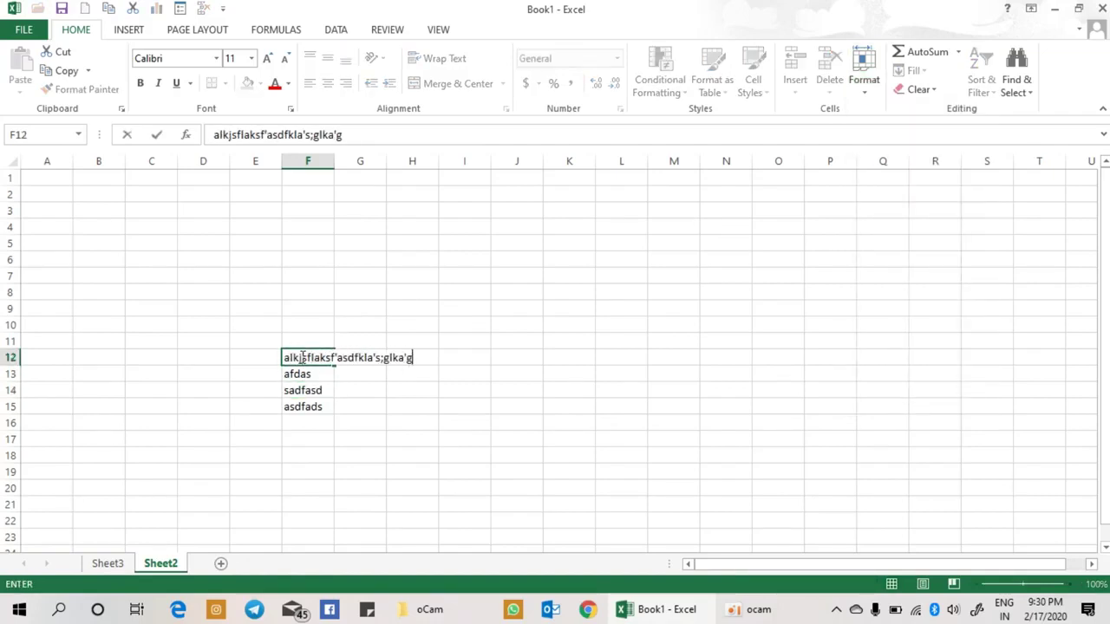
pyautogui.press('Return')
# Step: Show that G12 and H12 are empty while the F12 text spills across them
pyautogui.click(314, 358)
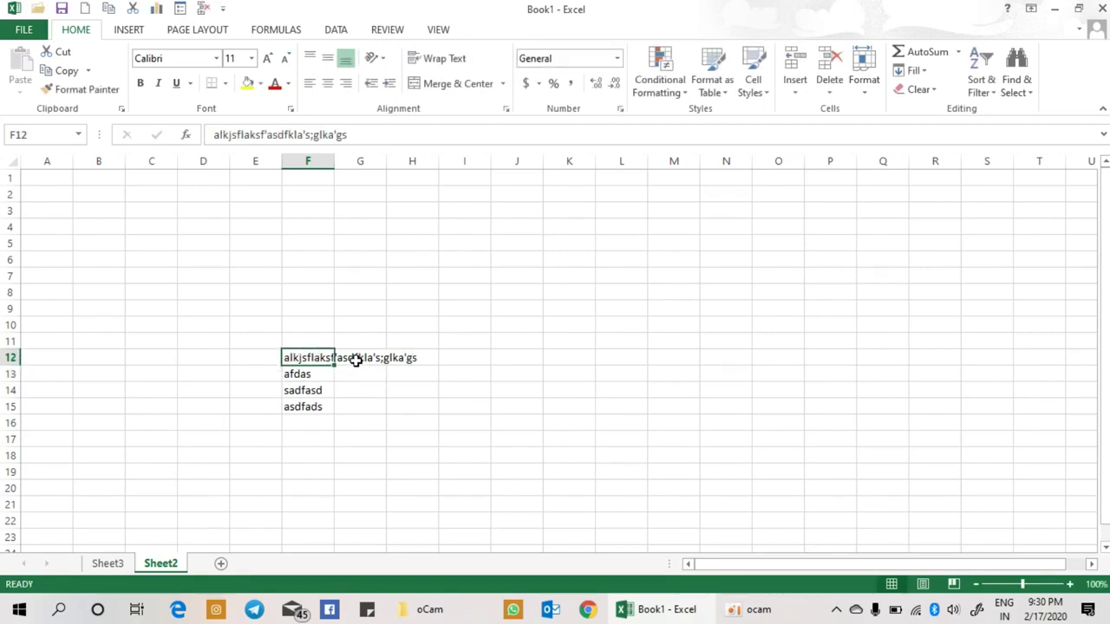
pyautogui.click(359, 363)
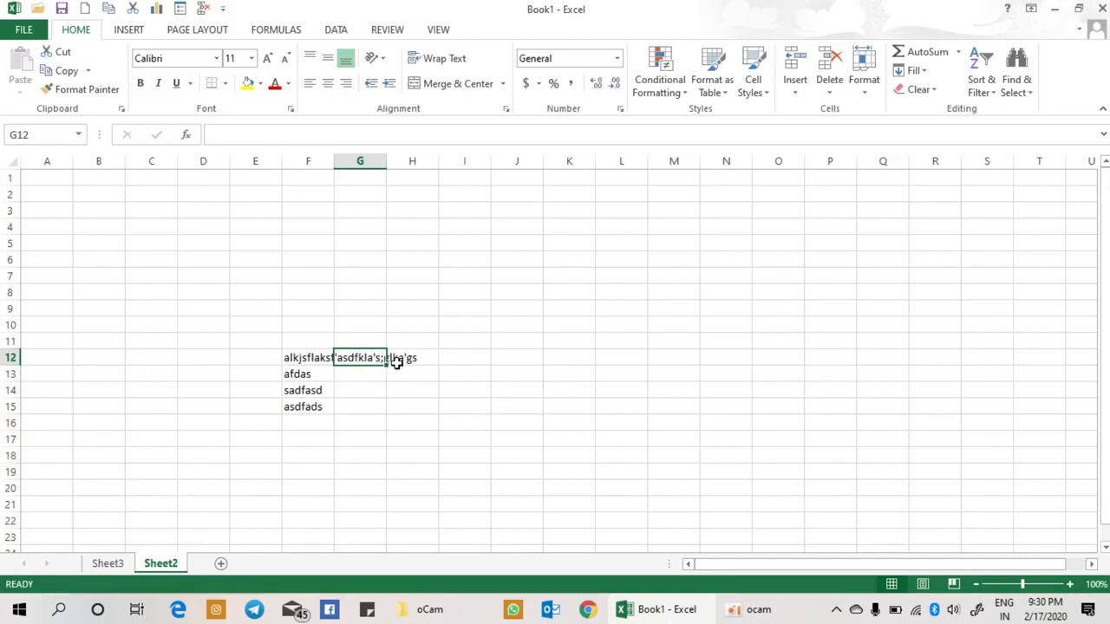
pyautogui.click(396, 358)
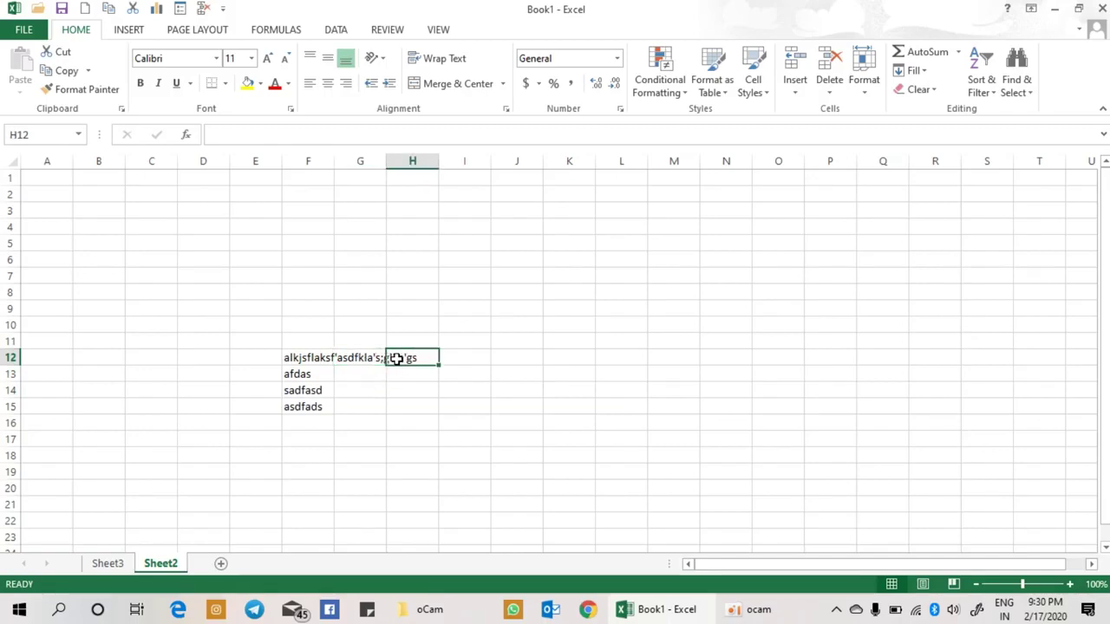
pyautogui.click(286, 355)
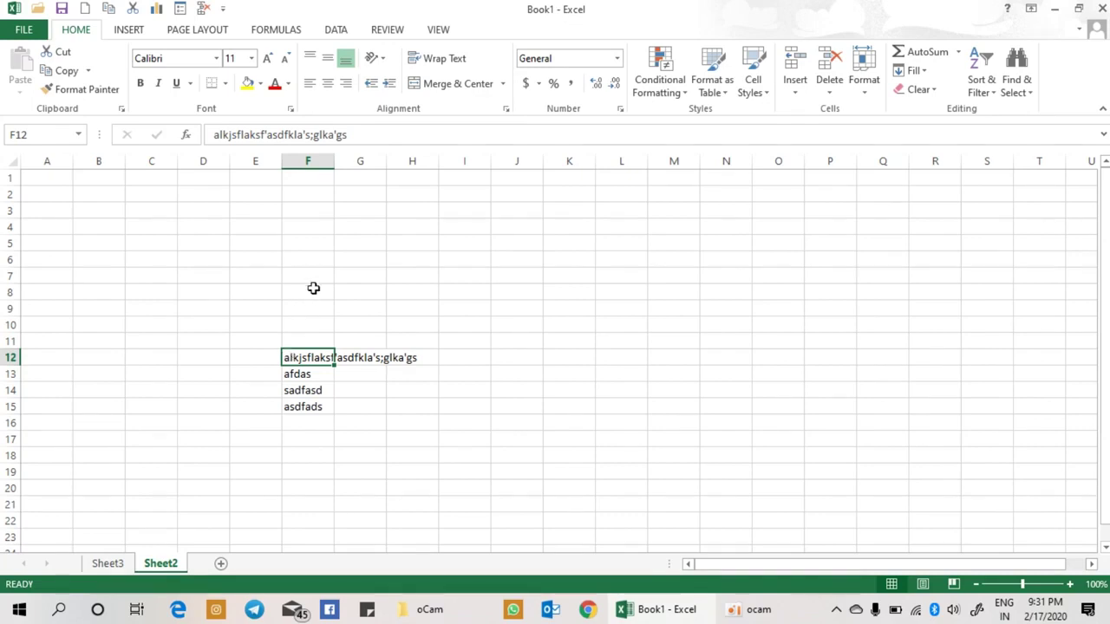
# Step: AutoFit column F so the long F12 entry fits within the column
pyautogui.click(322, 154)
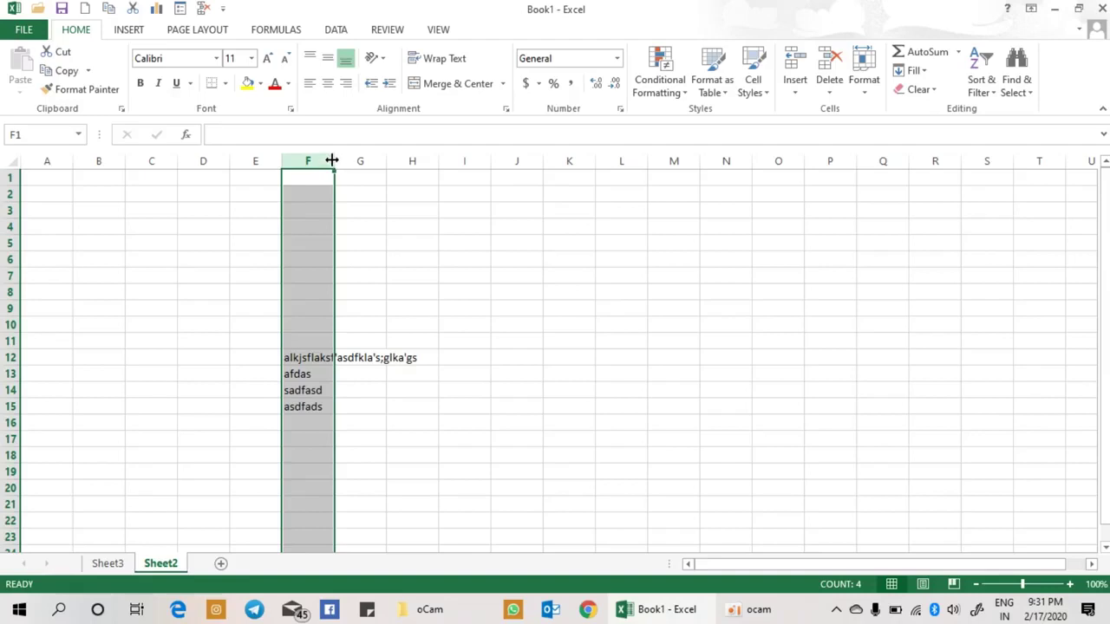
pyautogui.doubleClick(332, 161)
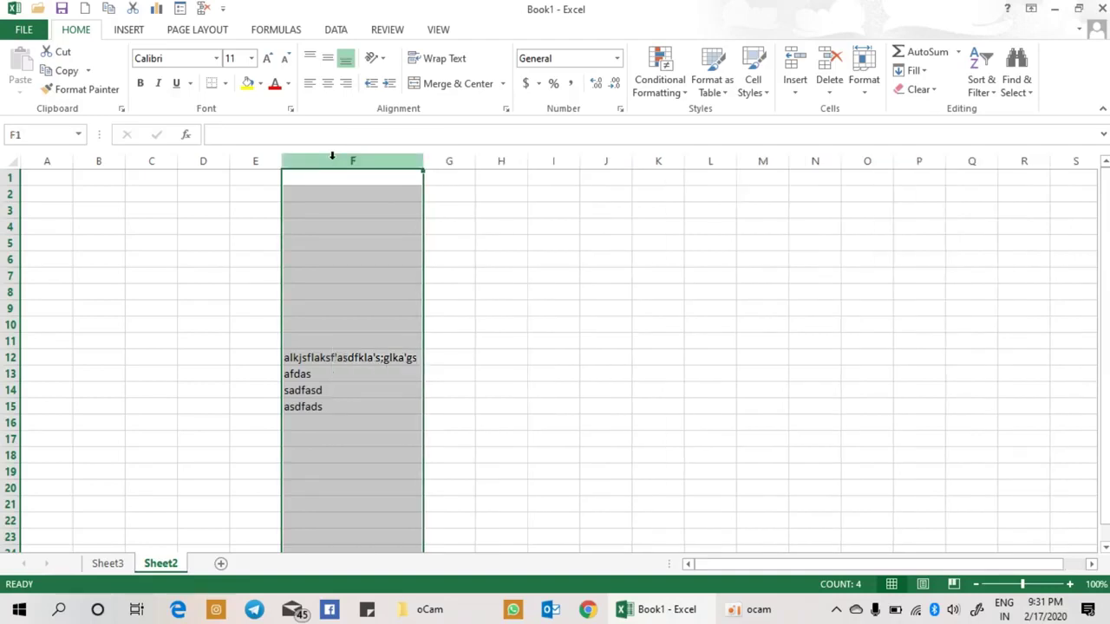
pyautogui.click(342, 358)
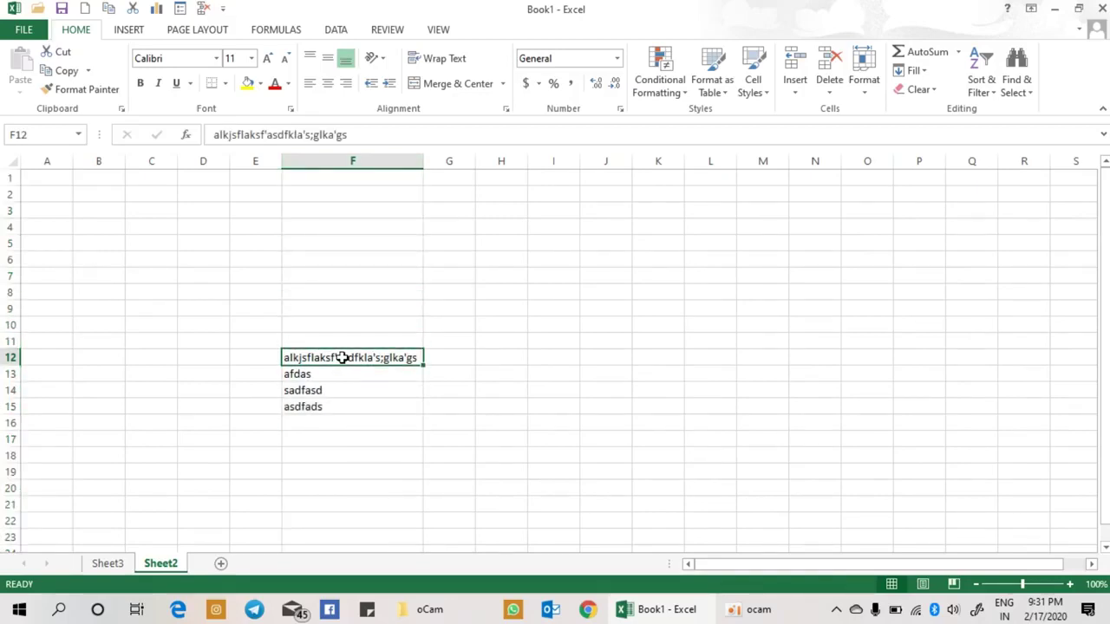
pyautogui.click(875, 95)
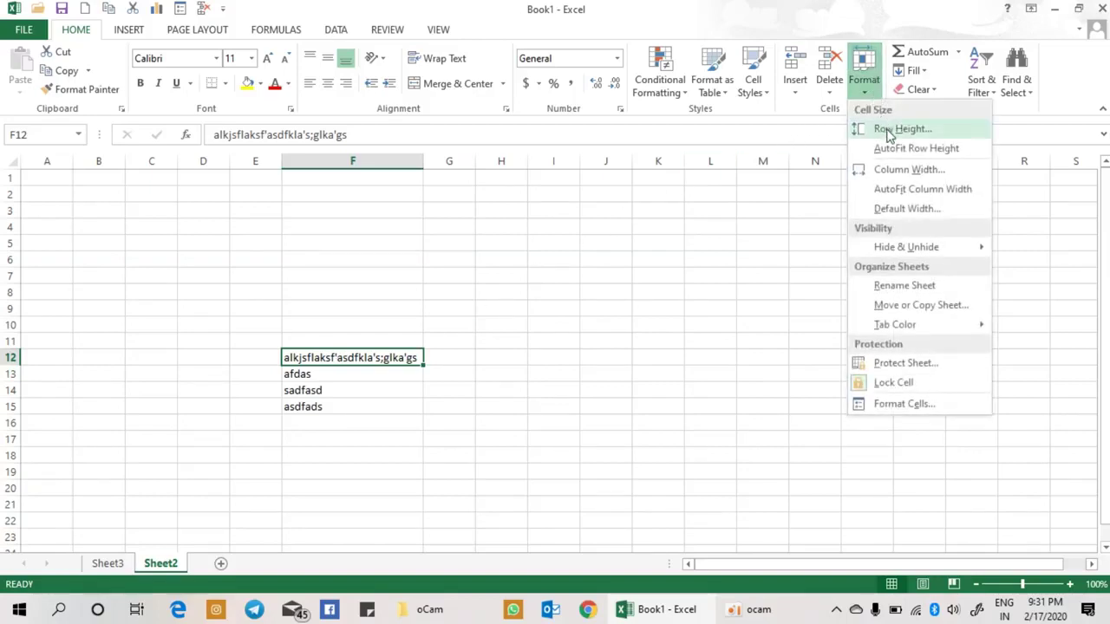
# Step: Give column F a width of 36, then select row 12
pyautogui.click(897, 176)
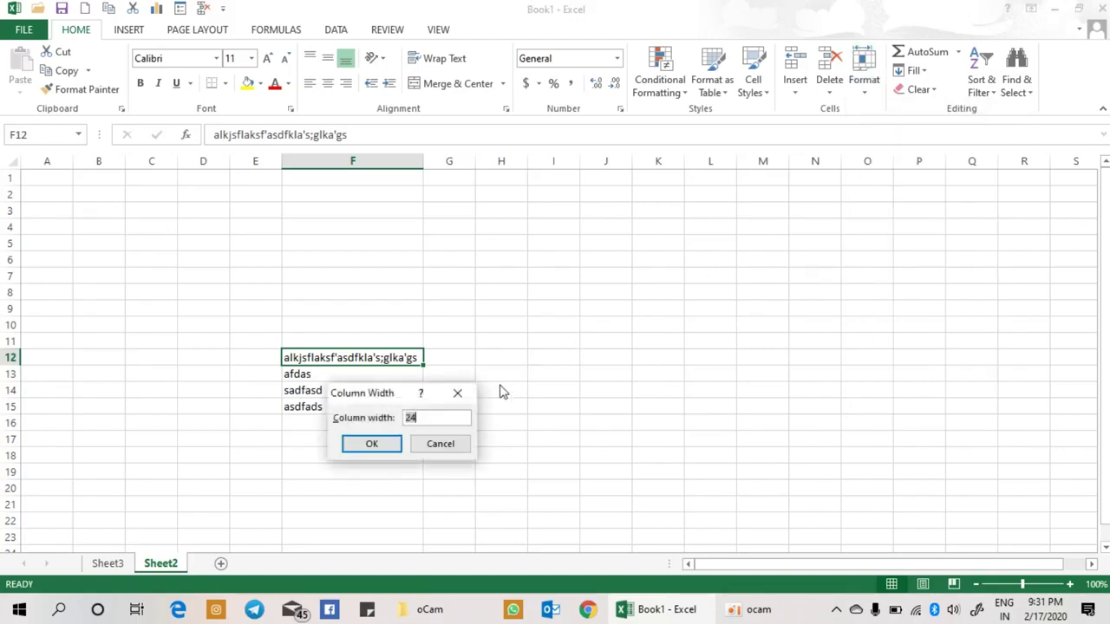
pyautogui.write('36')
pyautogui.press('Return')
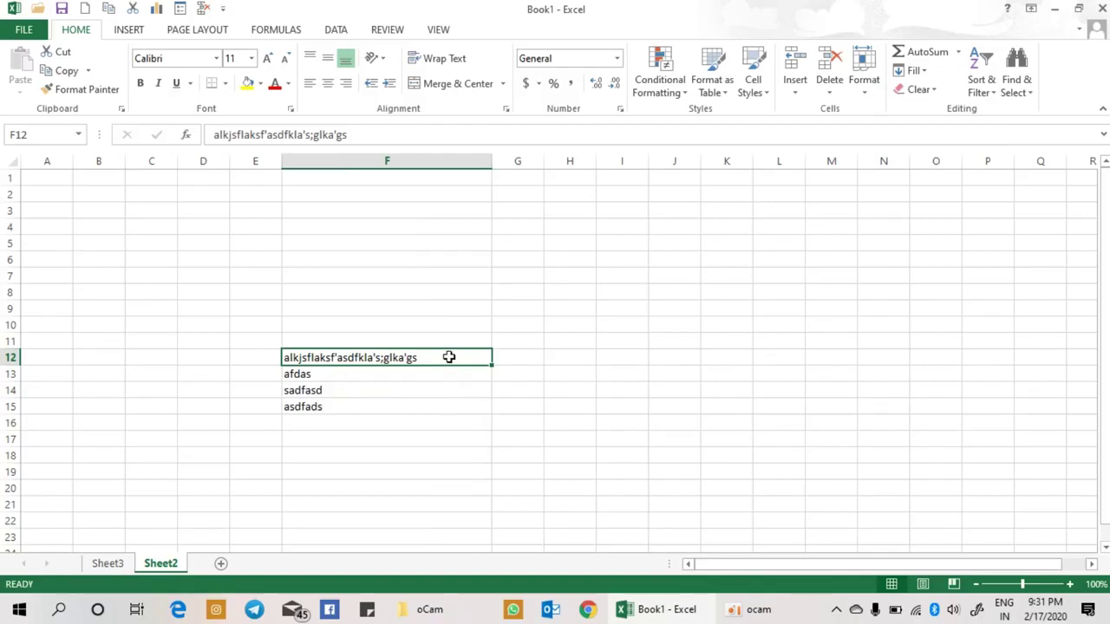
pyautogui.click(7, 358)
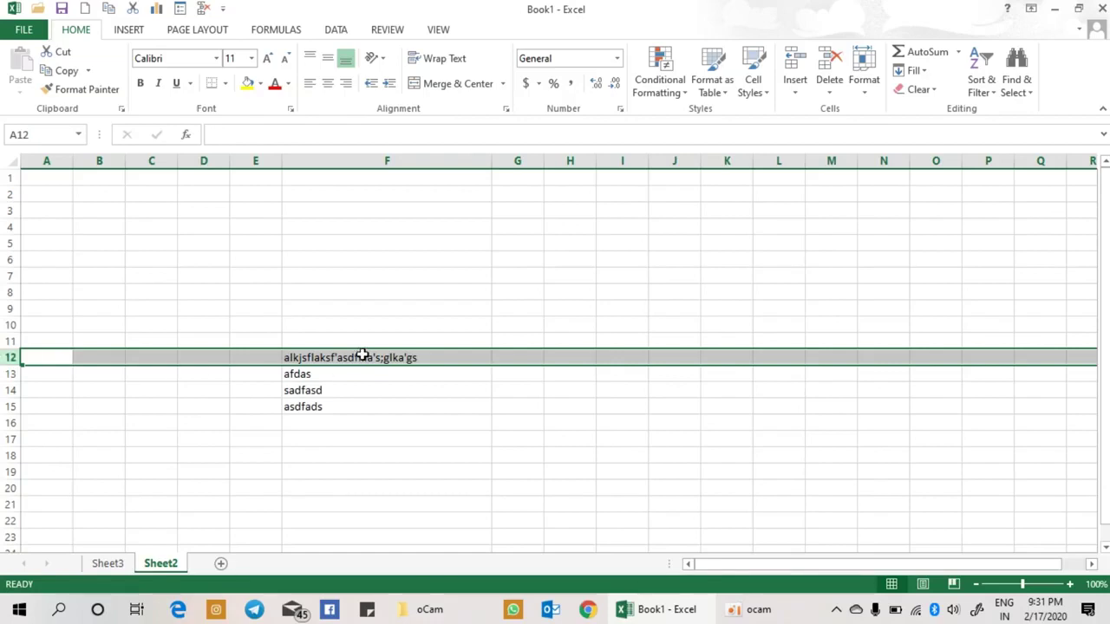
# Step: Change row 12's height from 15 to 30
pyautogui.click(864, 82)
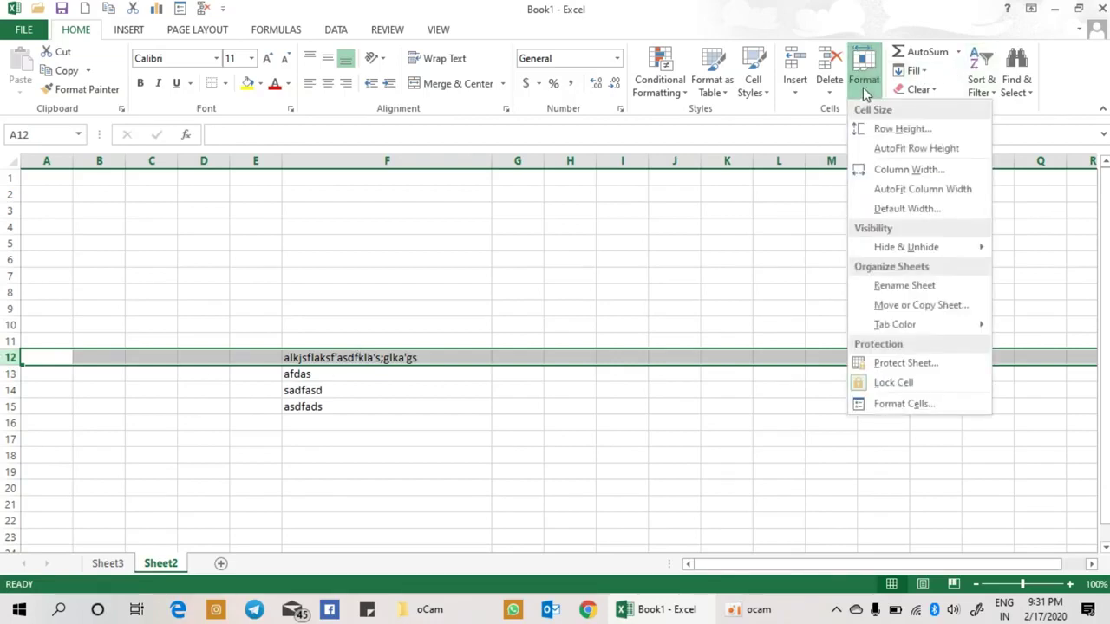
pyautogui.click(902, 130)
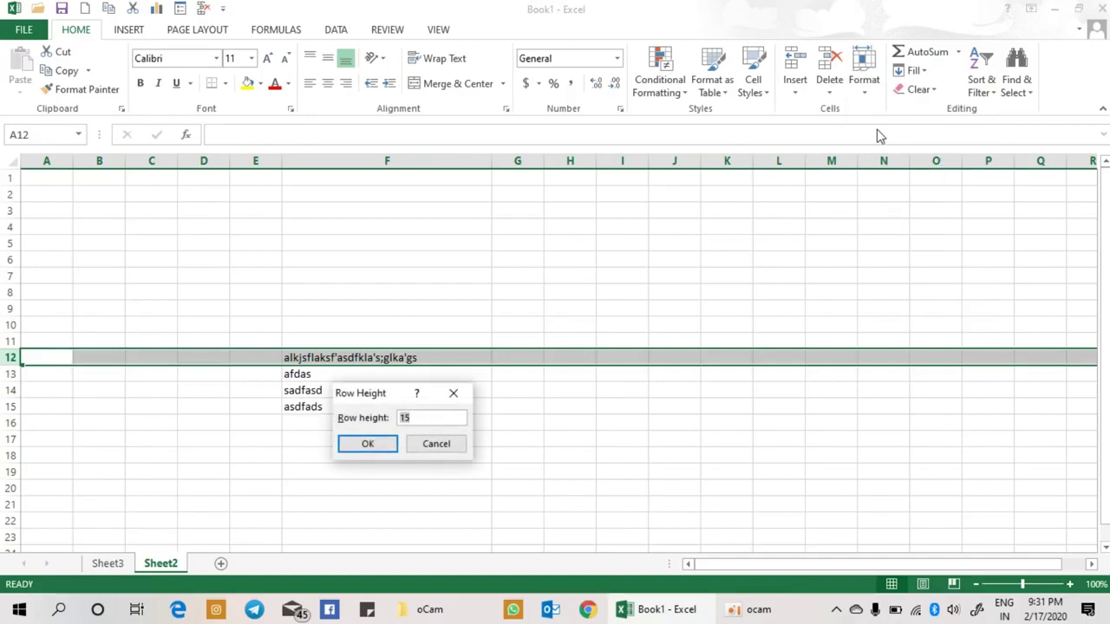
pyautogui.click(440, 417)
pyautogui.press('BackSpace')
pyautogui.press('BackSpace')
pyautogui.write('30')
pyautogui.press('Return')
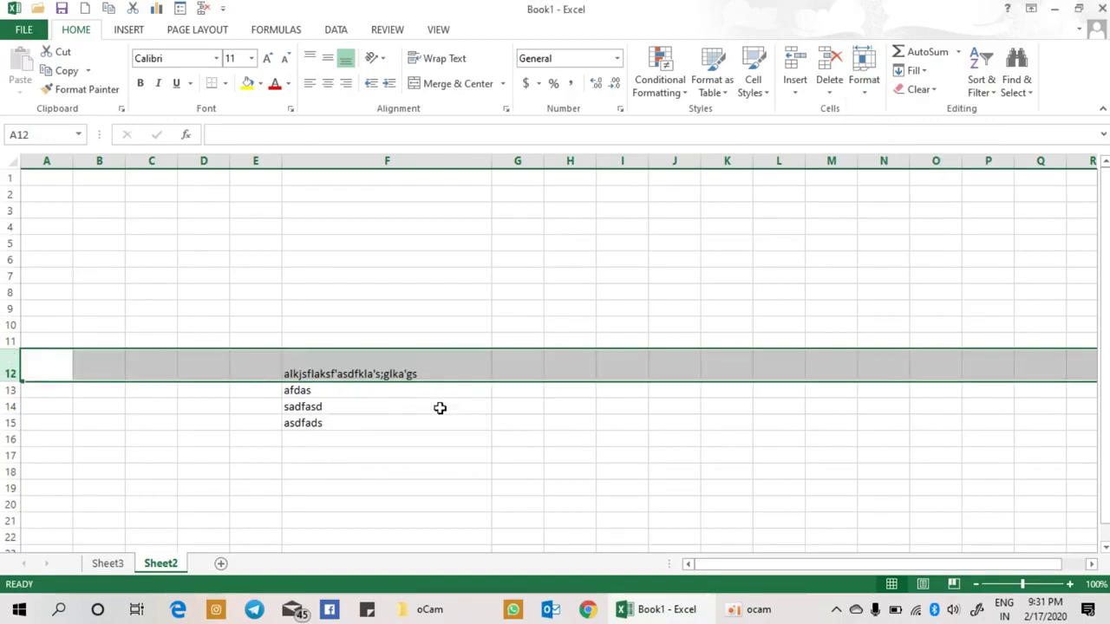
pyautogui.click(399, 367)
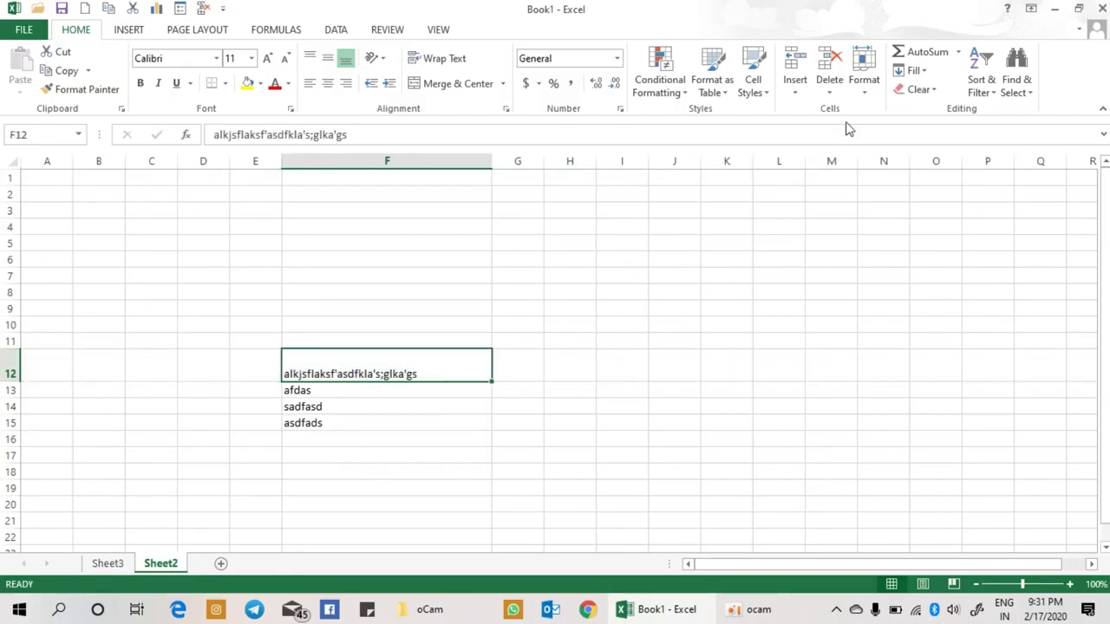
pyautogui.click(860, 97)
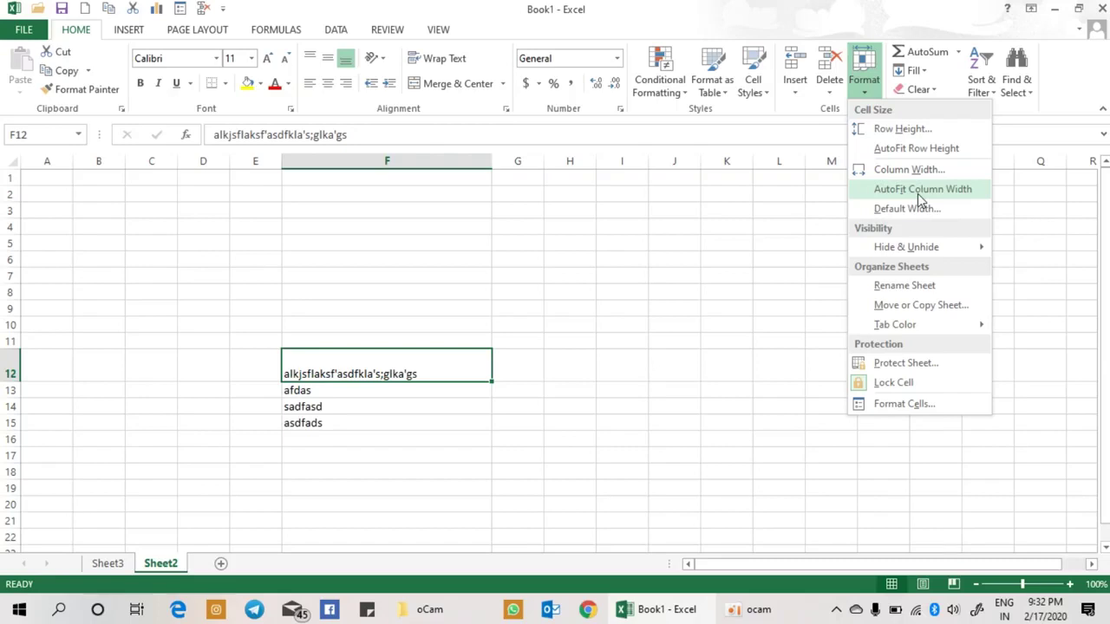
# Step: AutoFit column F back to the F12 text, then delete F12's contents
pyautogui.click(917, 193)
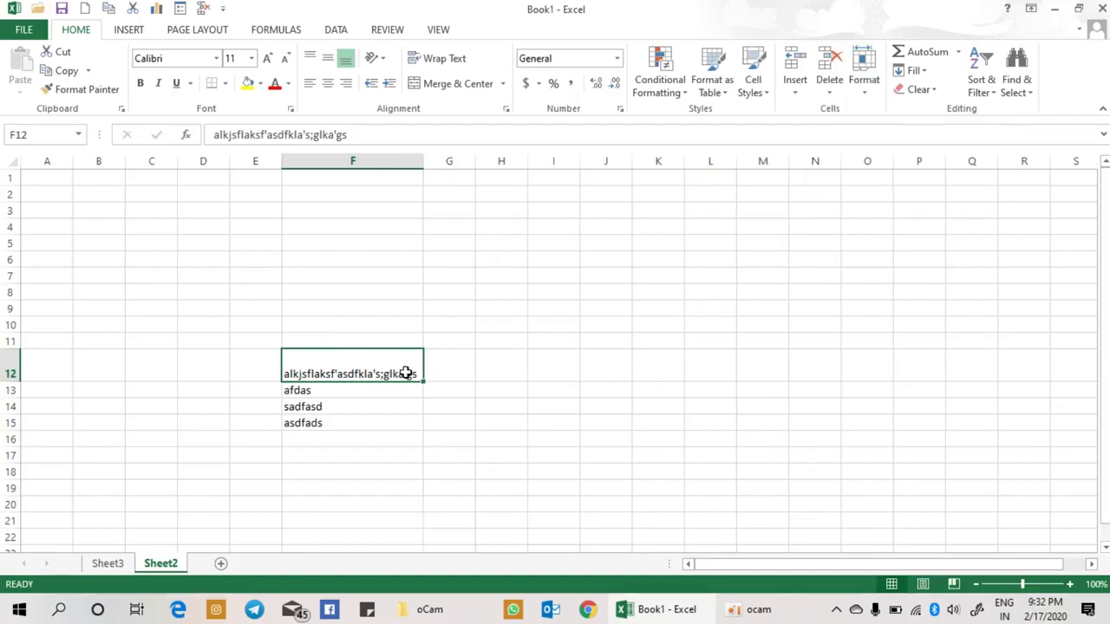
pyautogui.press('Delete')
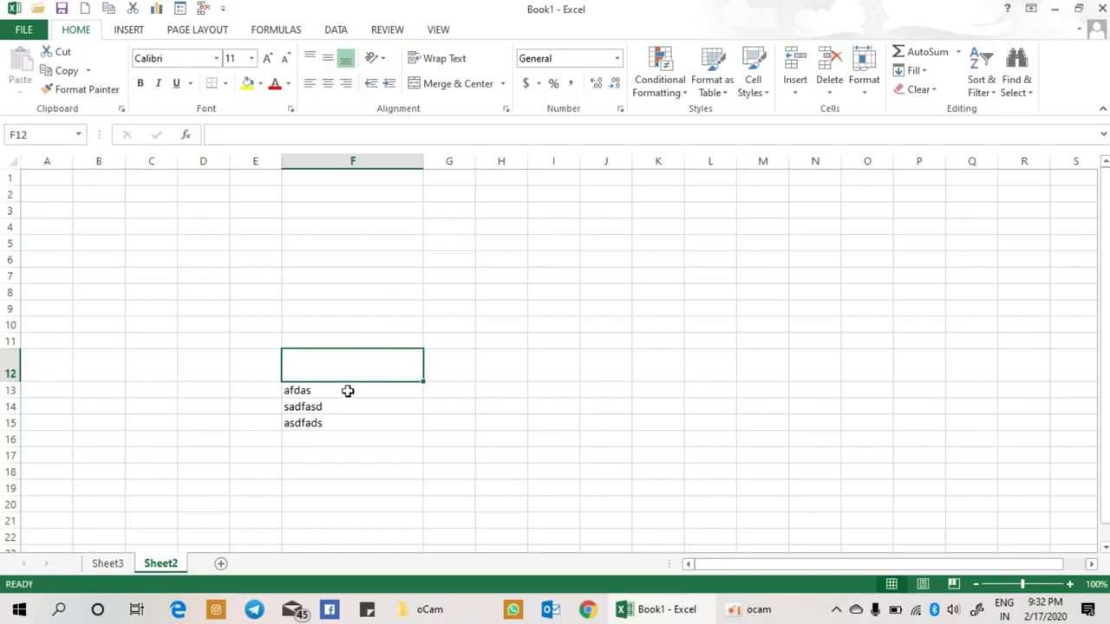
# Step: Enter lkj;slfasfd in F10 and AutoFit column F to that entry
pyautogui.click(348, 389)
pyautogui.click(373, 326)
pyautogui.write('lkj;slfasfd')
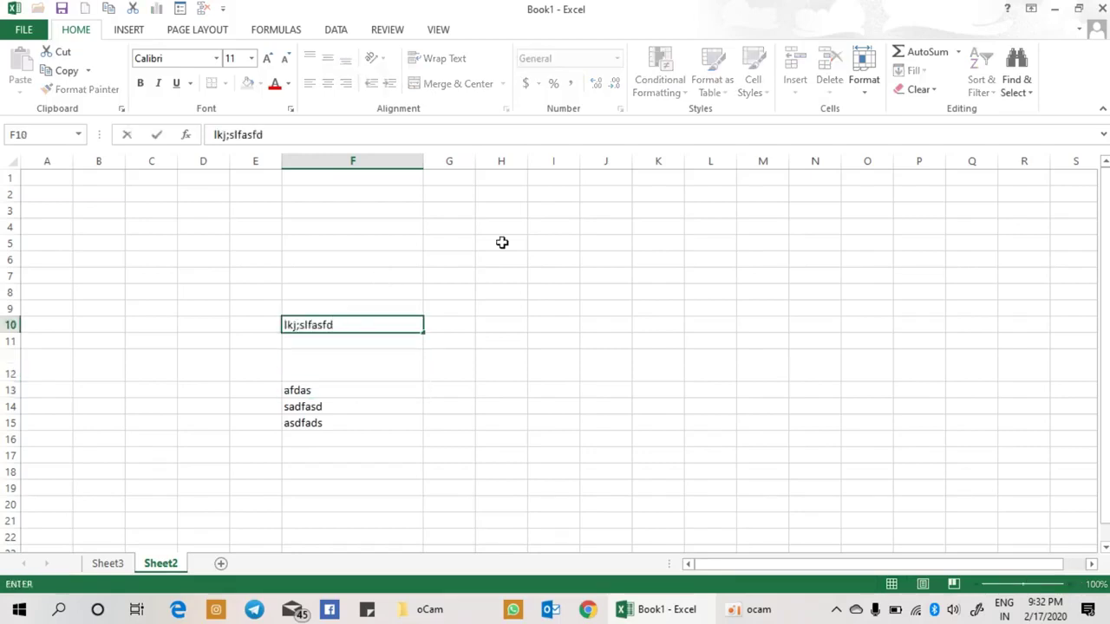
pyautogui.press('Return')
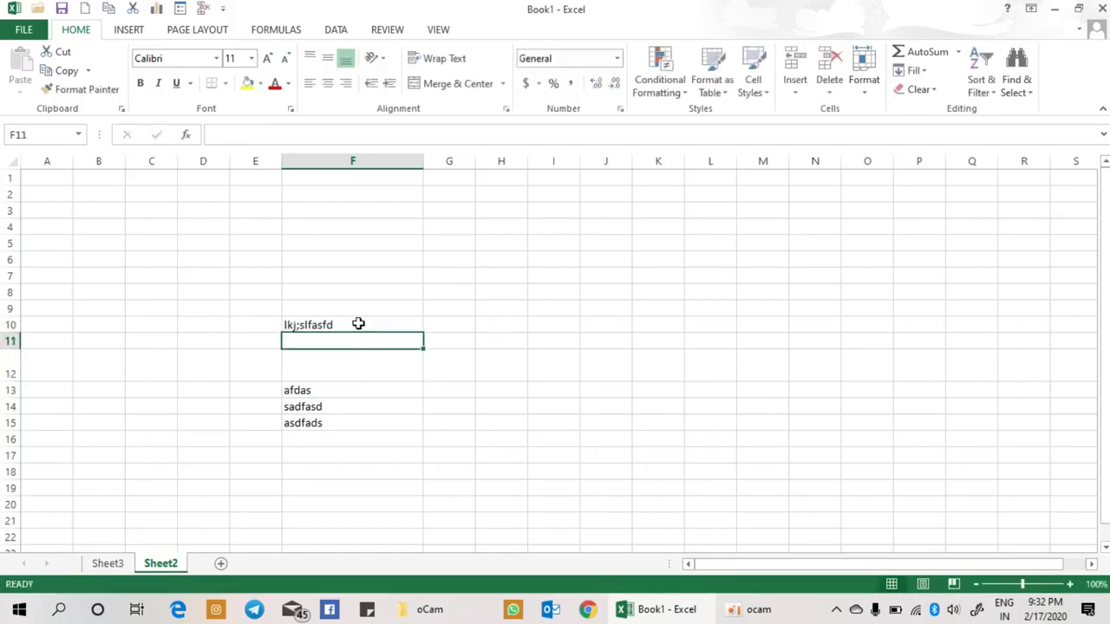
pyautogui.click(358, 324)
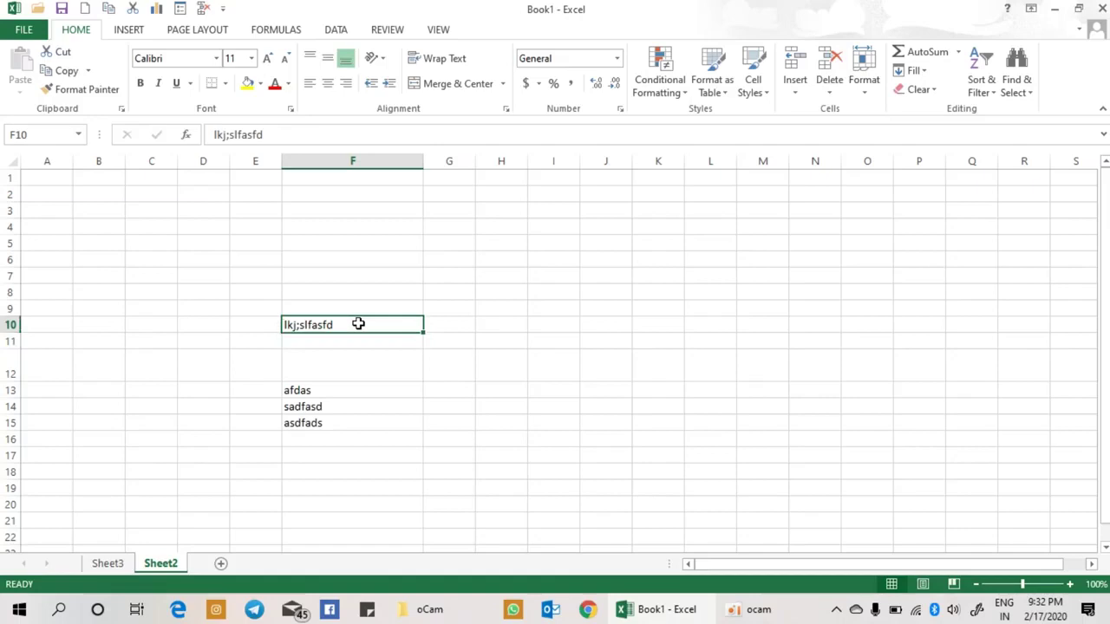
pyautogui.click(862, 87)
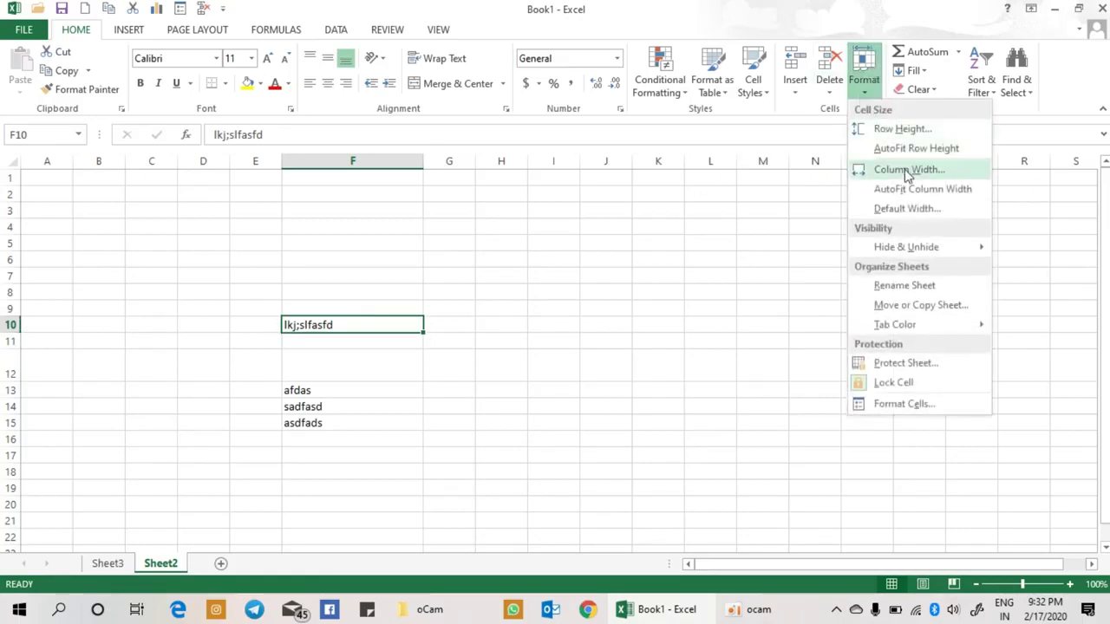
pyautogui.click(909, 191)
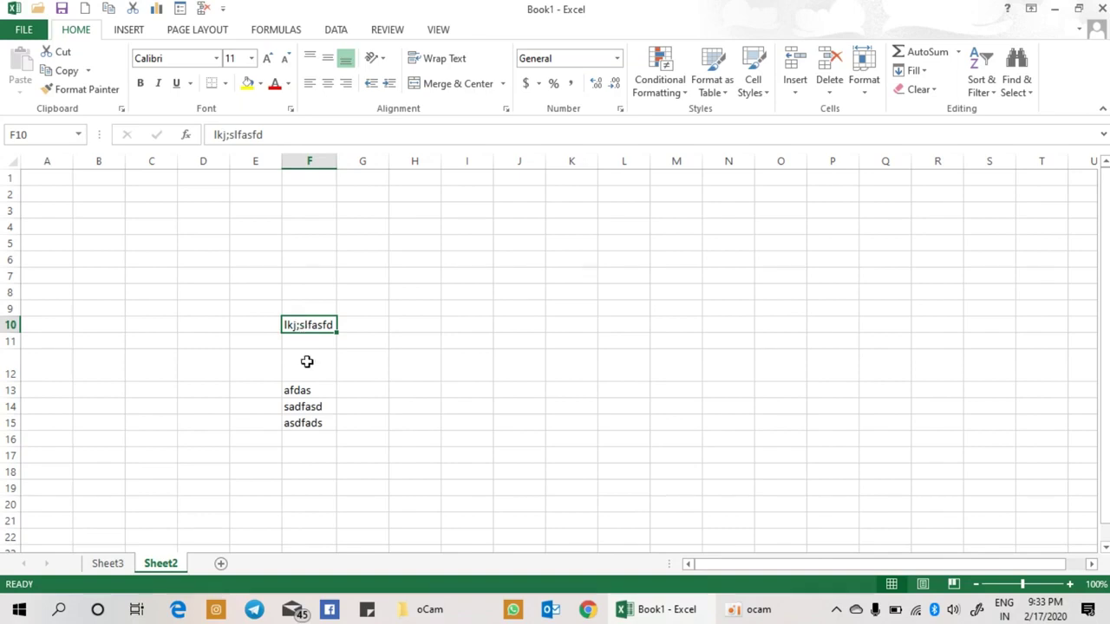
# Step: Change the sheet's standard column width to 20
pyautogui.click(864, 85)
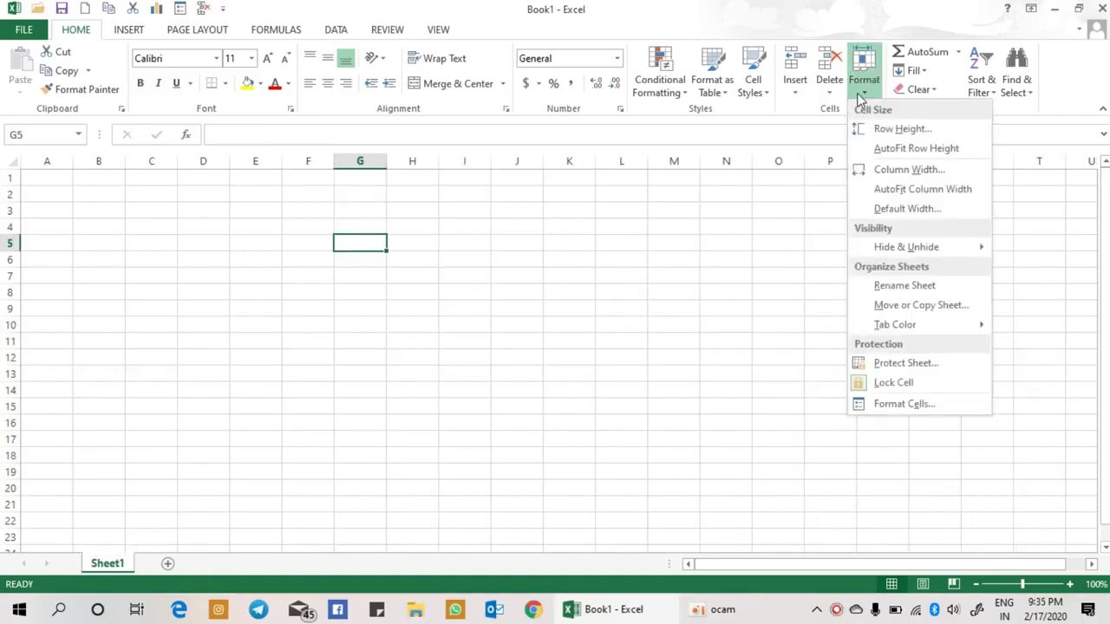
pyautogui.click(919, 211)
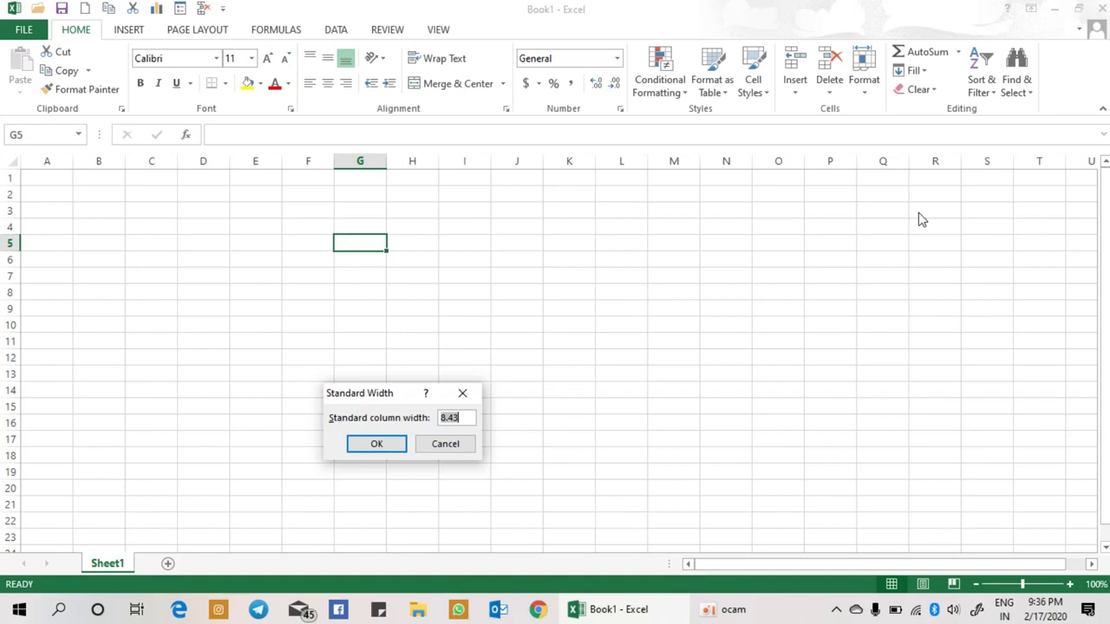
pyautogui.click(467, 417)
pyautogui.press('BackSpace')
pyautogui.press('BackSpace')
pyautogui.press('BackSpace')
pyautogui.press('BackSpace')
pyautogui.write('20')
pyautogui.press('Return')
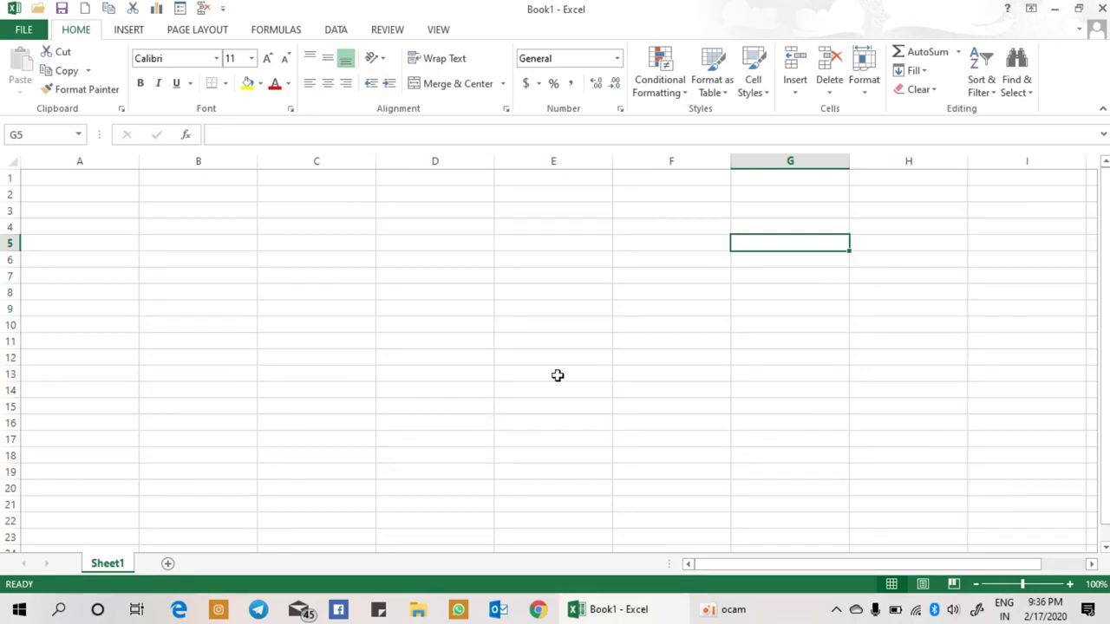
# Step: Restore the standard column width to 8.43
pyautogui.click(863, 97)
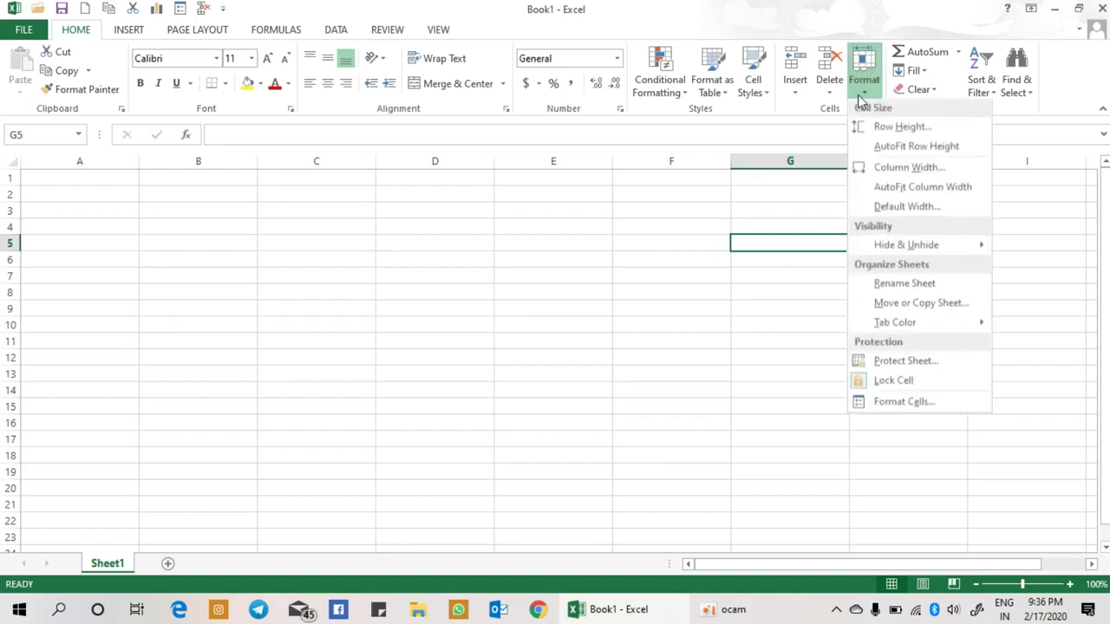
pyautogui.click(902, 208)
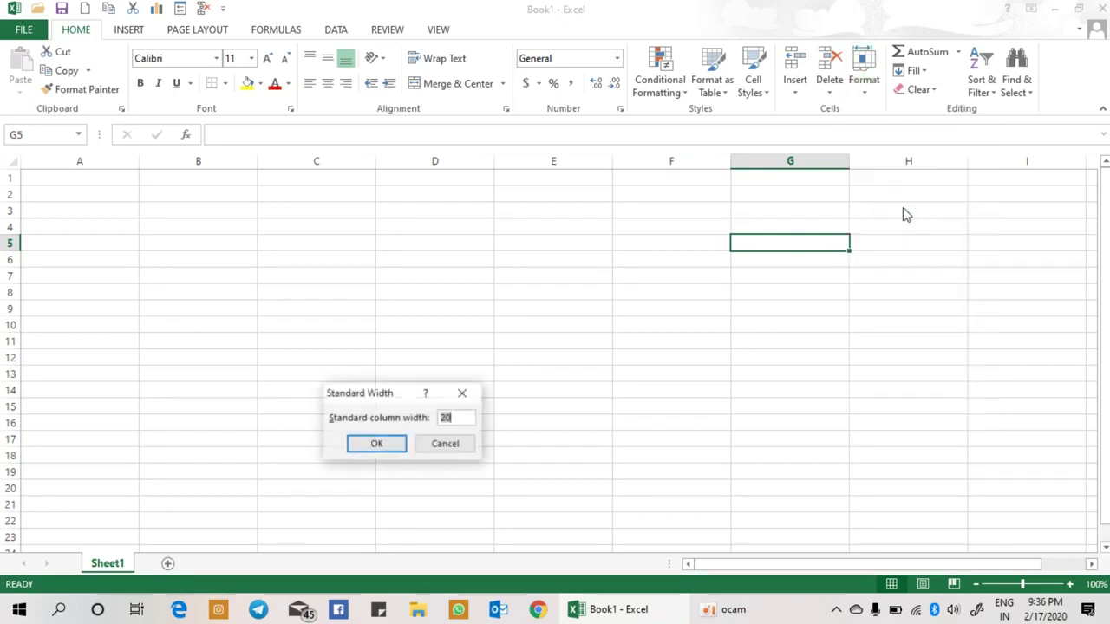
pyautogui.write('8.43')
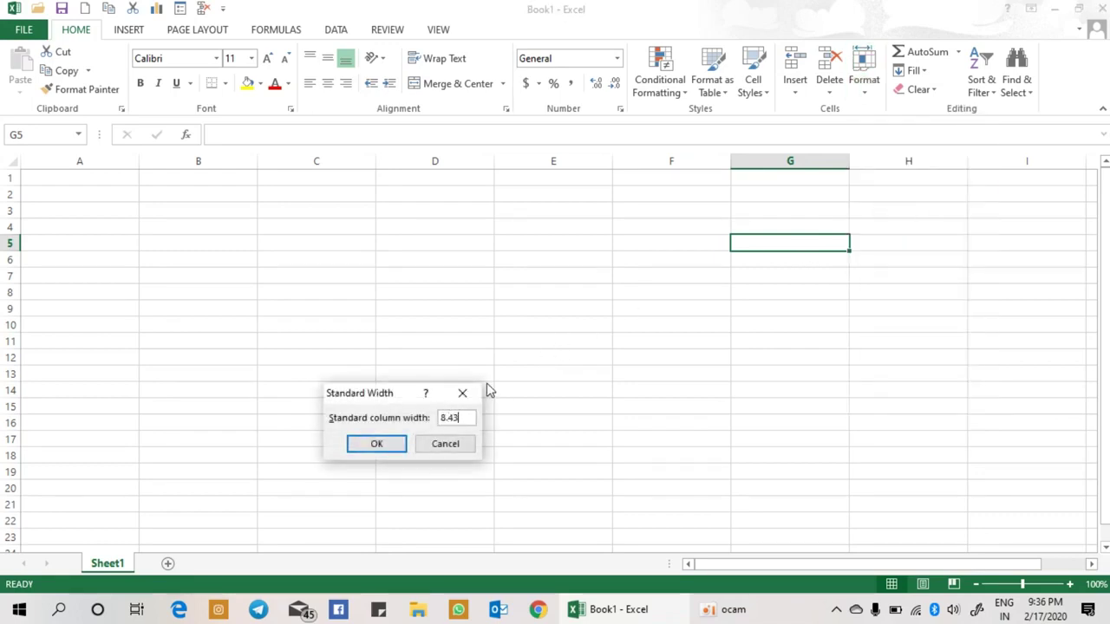
pyautogui.press('Return')
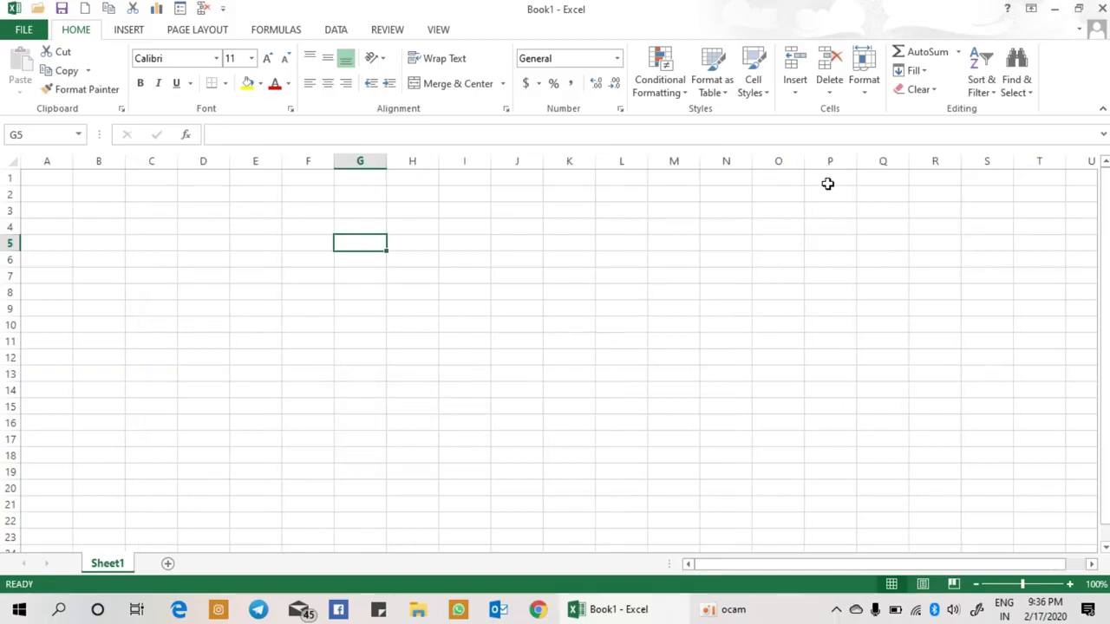
# Step: Enter 1 in C6 and 2 in D6
pyautogui.click(864, 89)
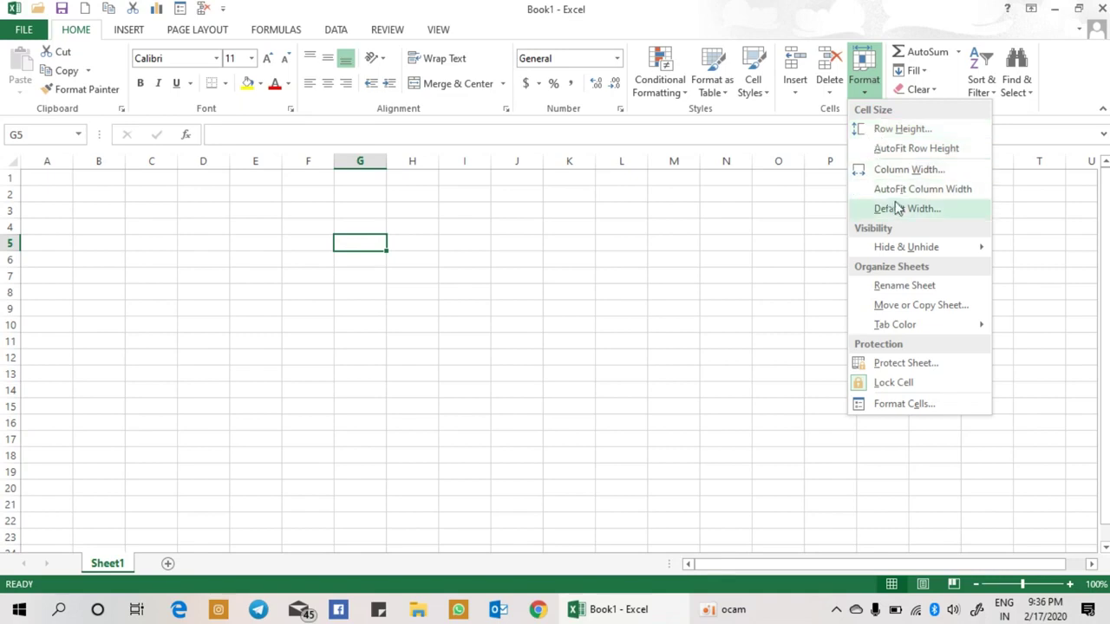
pyautogui.moveTo(916, 249)
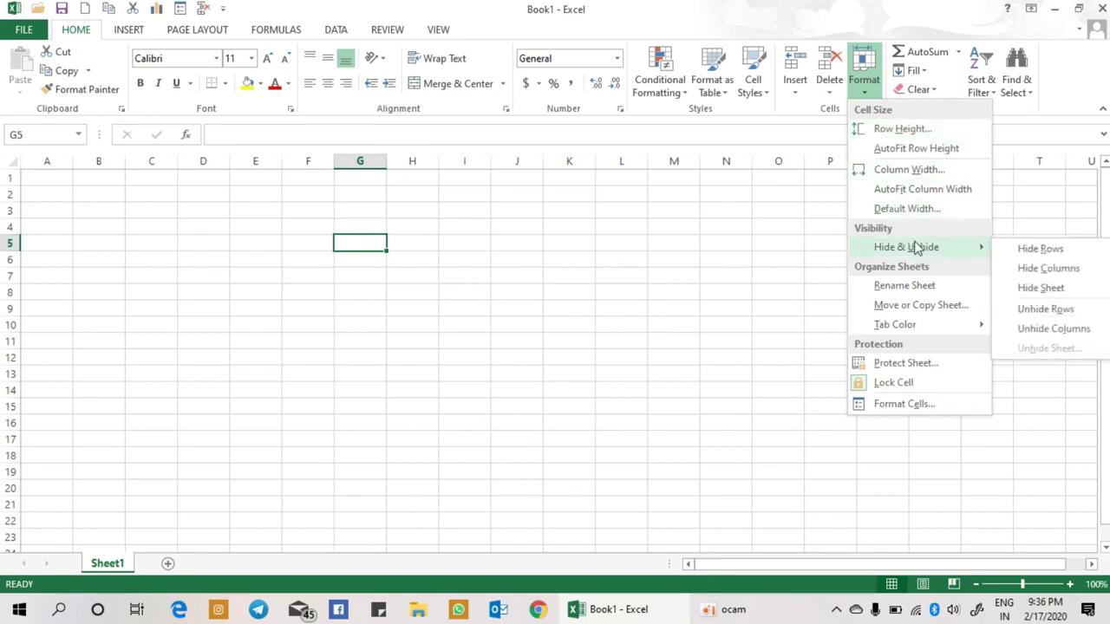
pyautogui.click(176, 267)
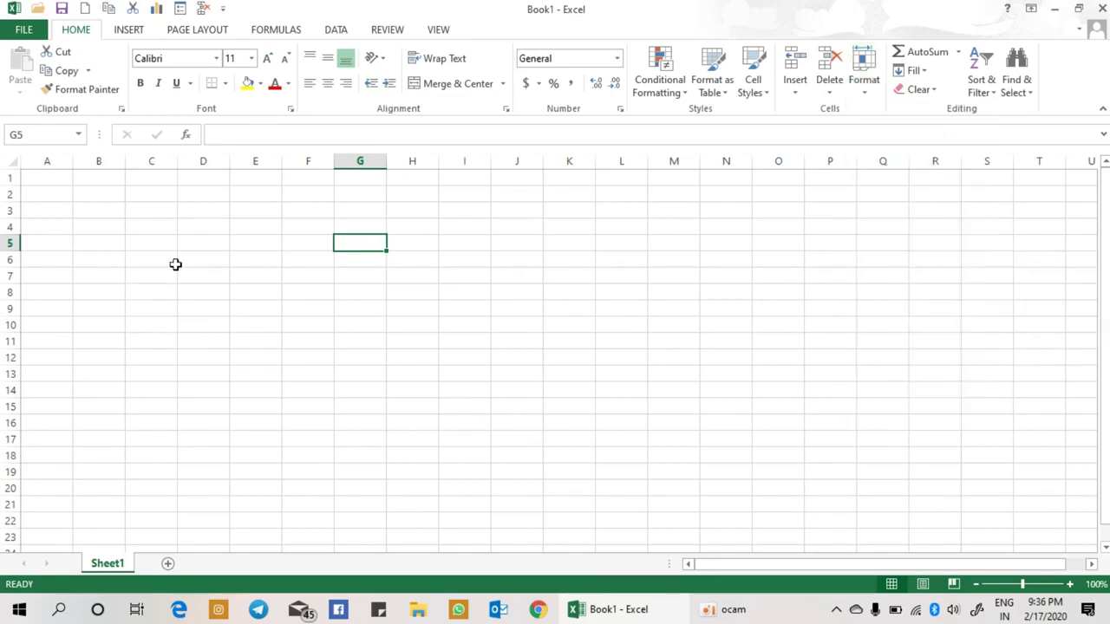
pyautogui.click(175, 264)
pyautogui.write('1')
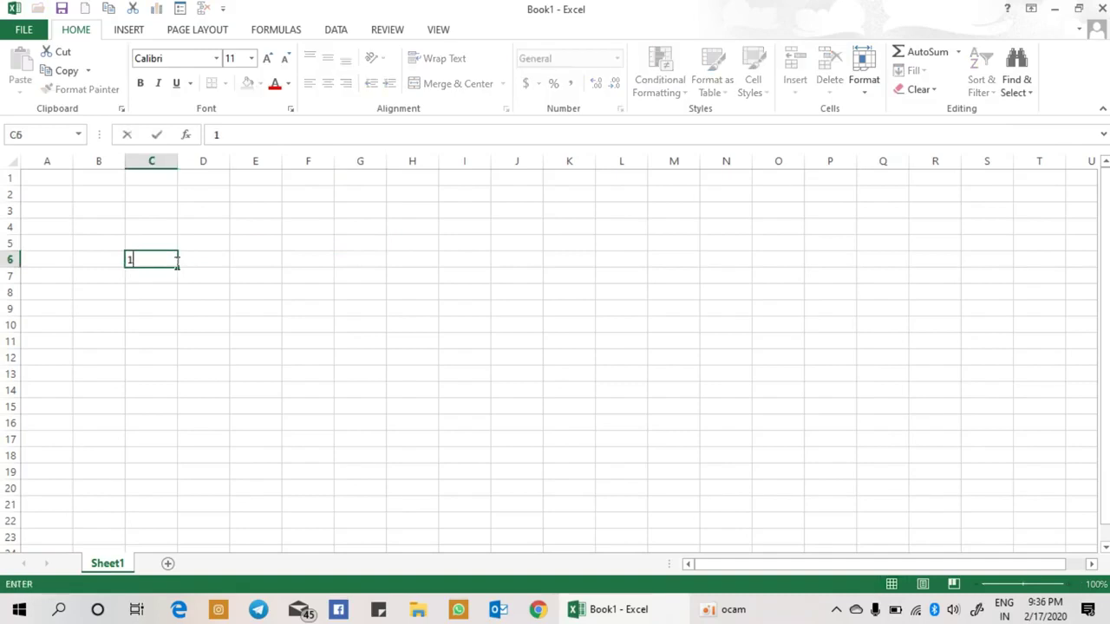
pyautogui.press('Return')
pyautogui.click(178, 261)
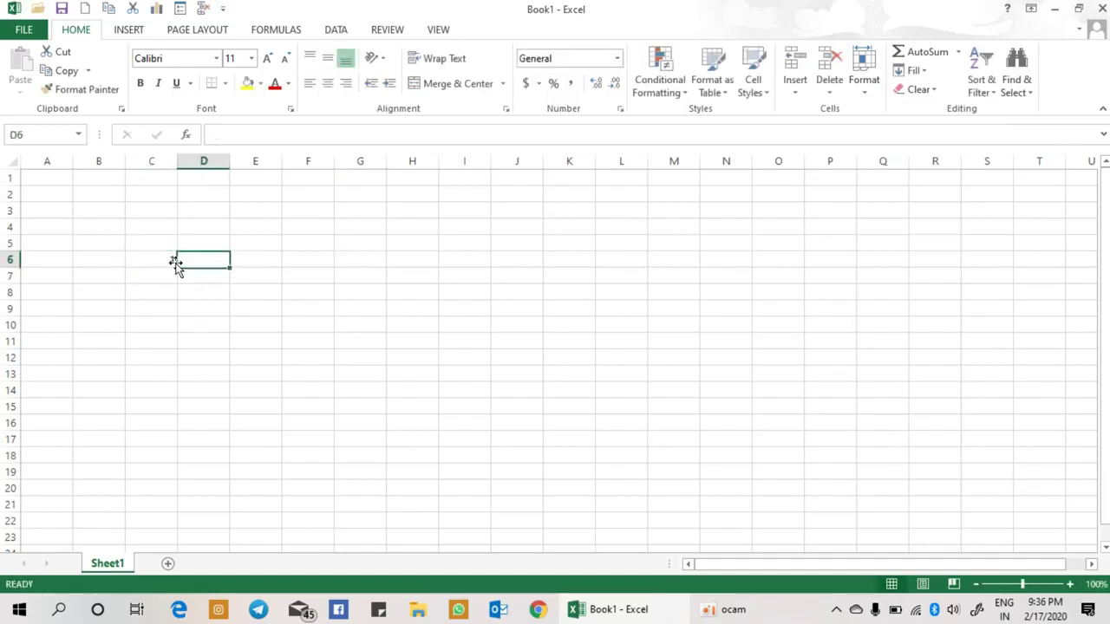
pyautogui.write('2')
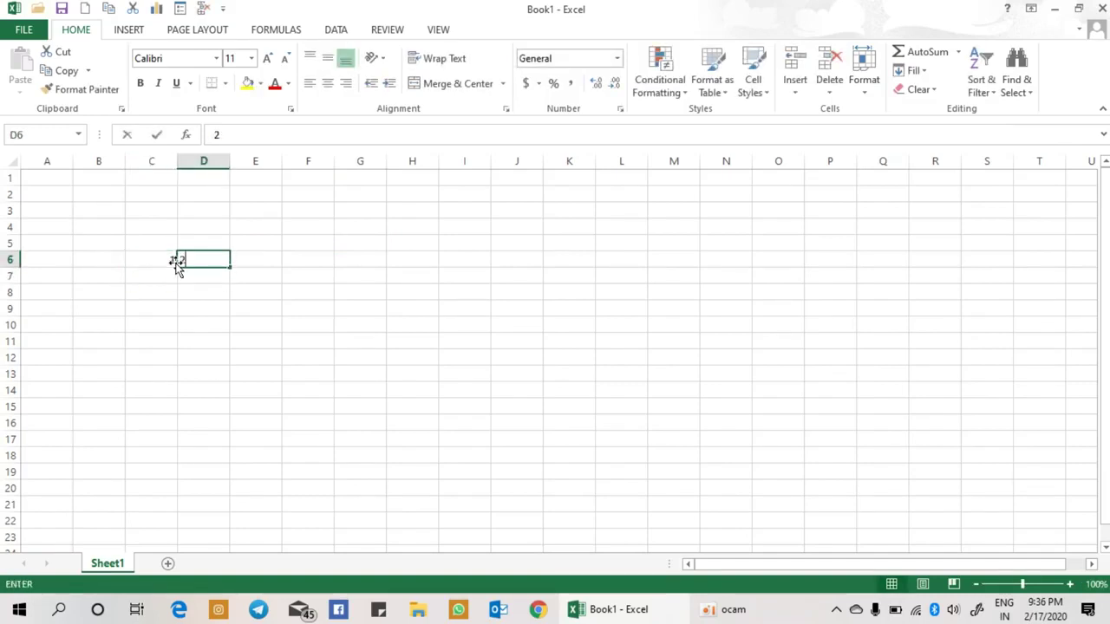
pyautogui.press('Tab')
# Step: Enter 3, 4, 5 and 6 in cells E6 through H6
pyautogui.write('3')
pyautogui.hotkey('ctrl', 'Return')
pyautogui.press('Tab')
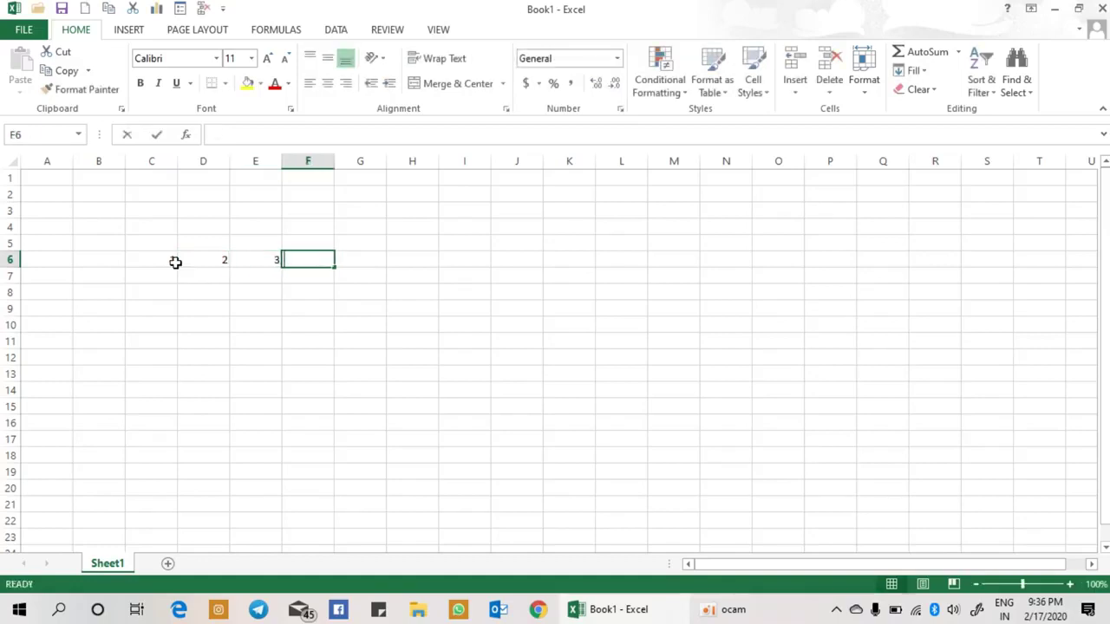
pyautogui.write('4')
pyautogui.press('Tab')
pyautogui.write('5')
pyautogui.hotkey('ctrl', 'Return')
pyautogui.press('Tab')
pyautogui.write('6')
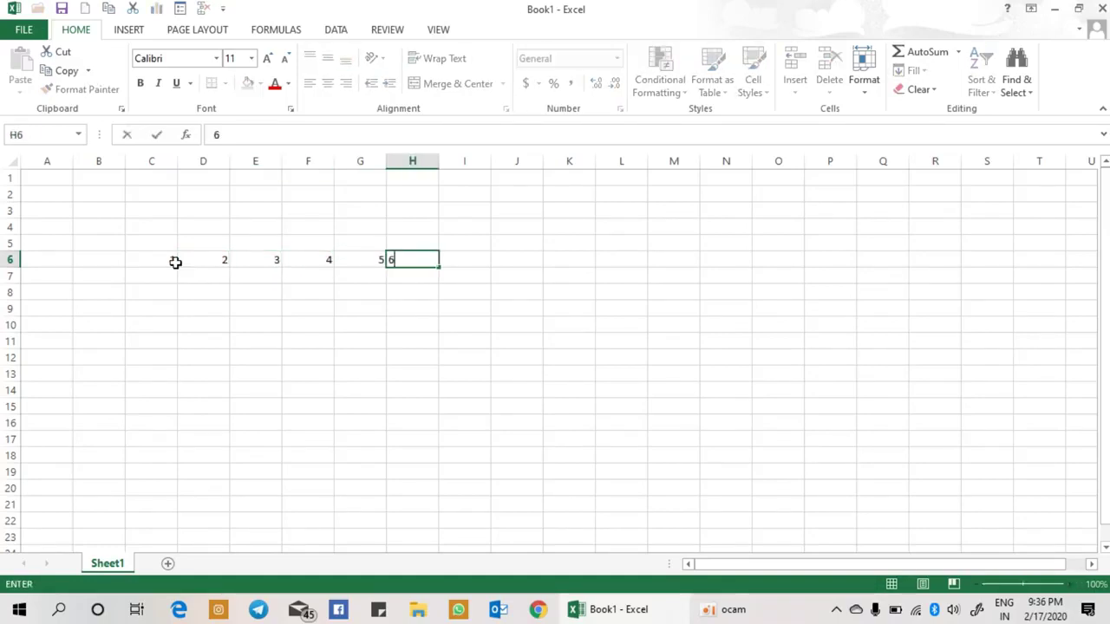
pyautogui.press('Tab')
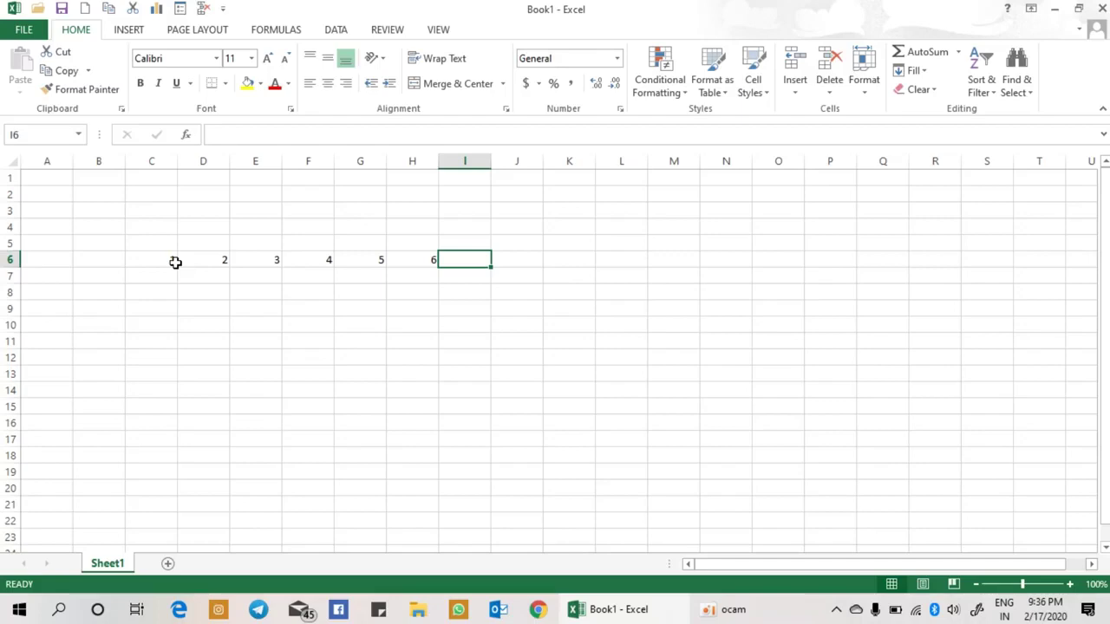
# Step: Hide row 6 using Hide & Unhide > Hide Rows
pyautogui.click(7, 259)
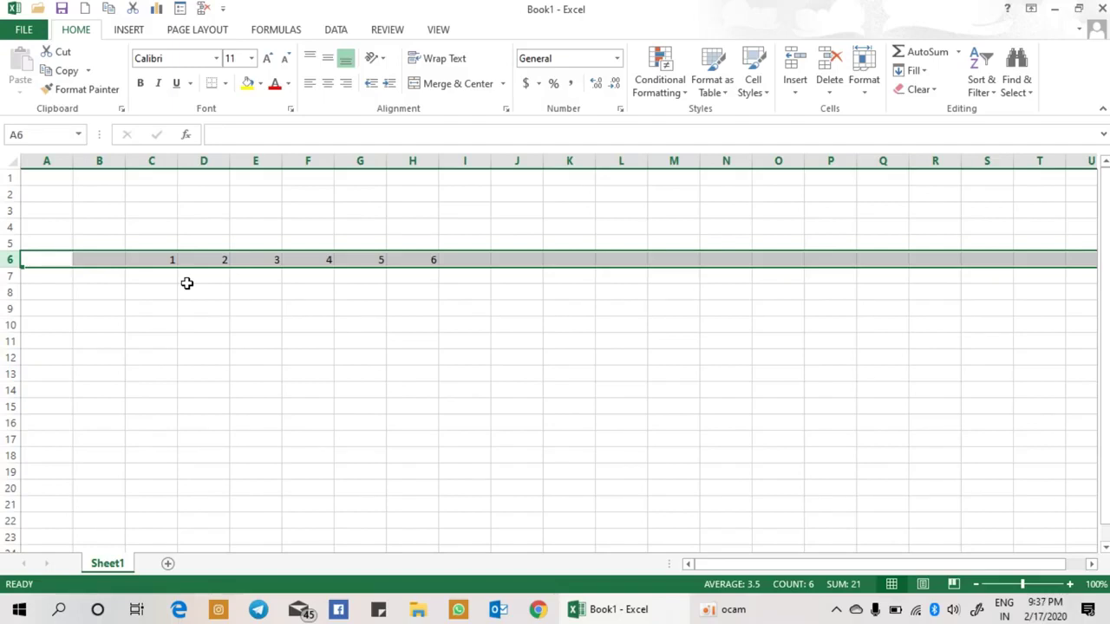
pyautogui.click(877, 100)
pyautogui.moveTo(912, 256)
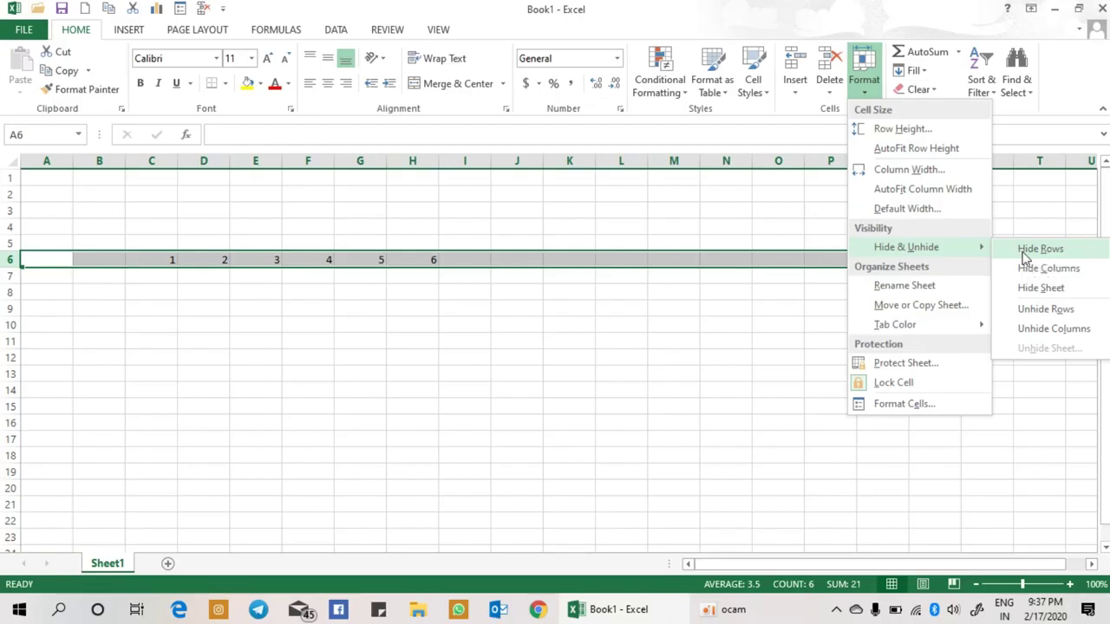
pyautogui.click(1026, 252)
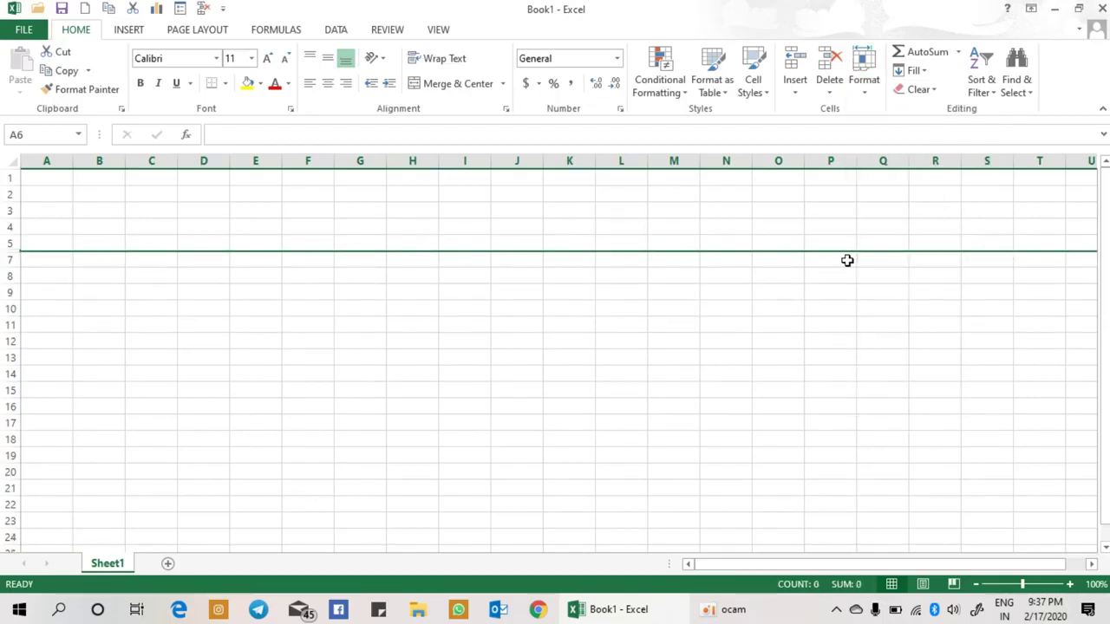
# Step: Select rows 5 through 7 and unhide row 6 so the values 1 to 6 show again
pyautogui.click(6, 242)
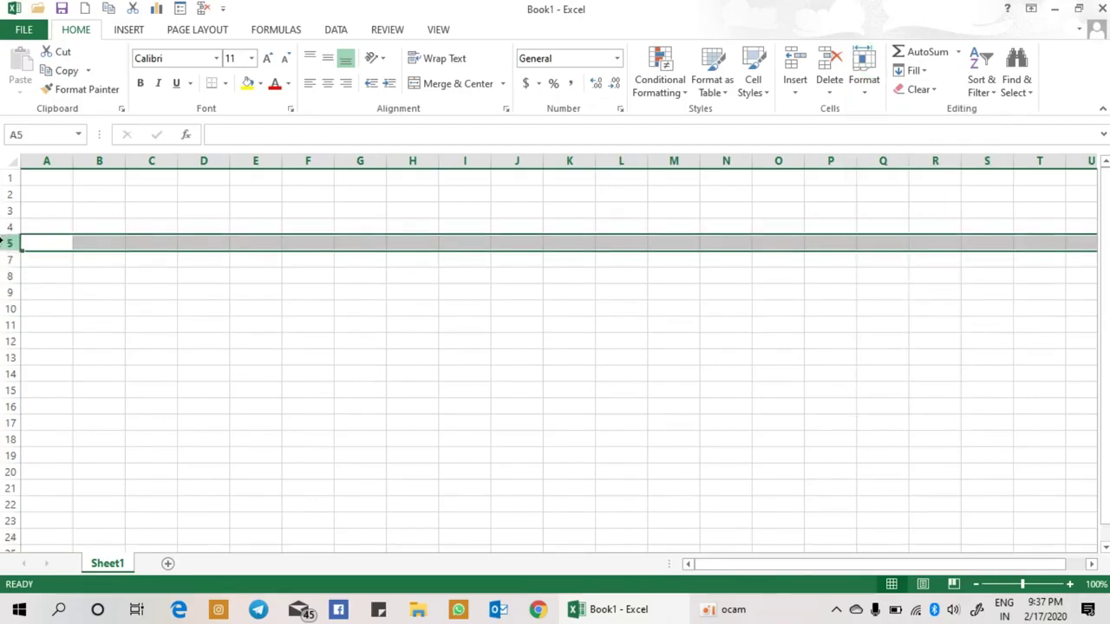
pyautogui.click(7, 260)
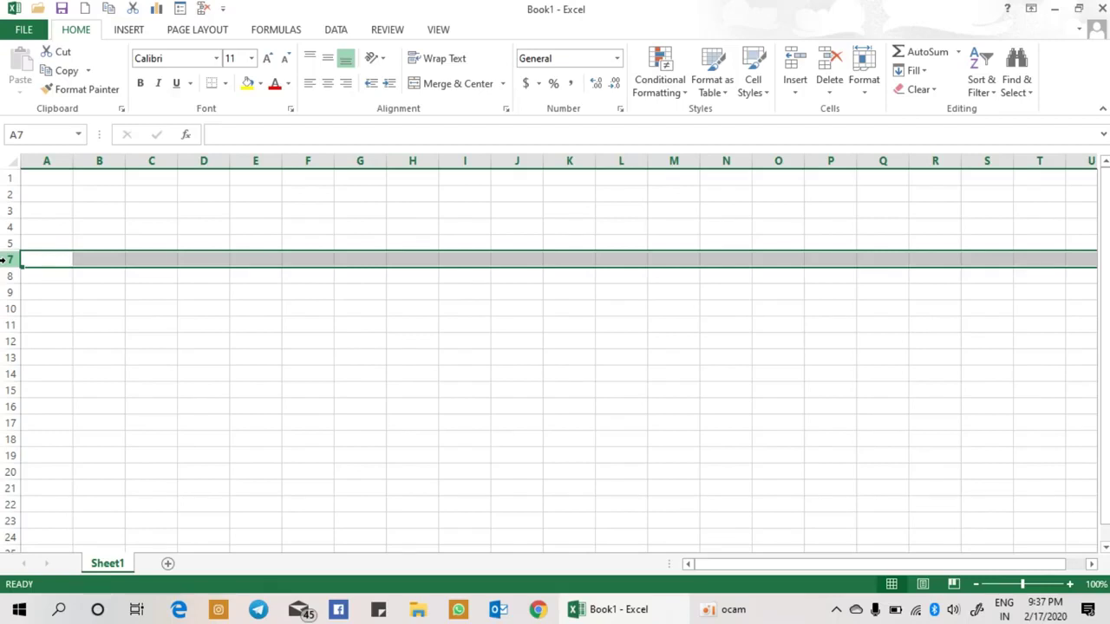
pyautogui.click(6, 242)
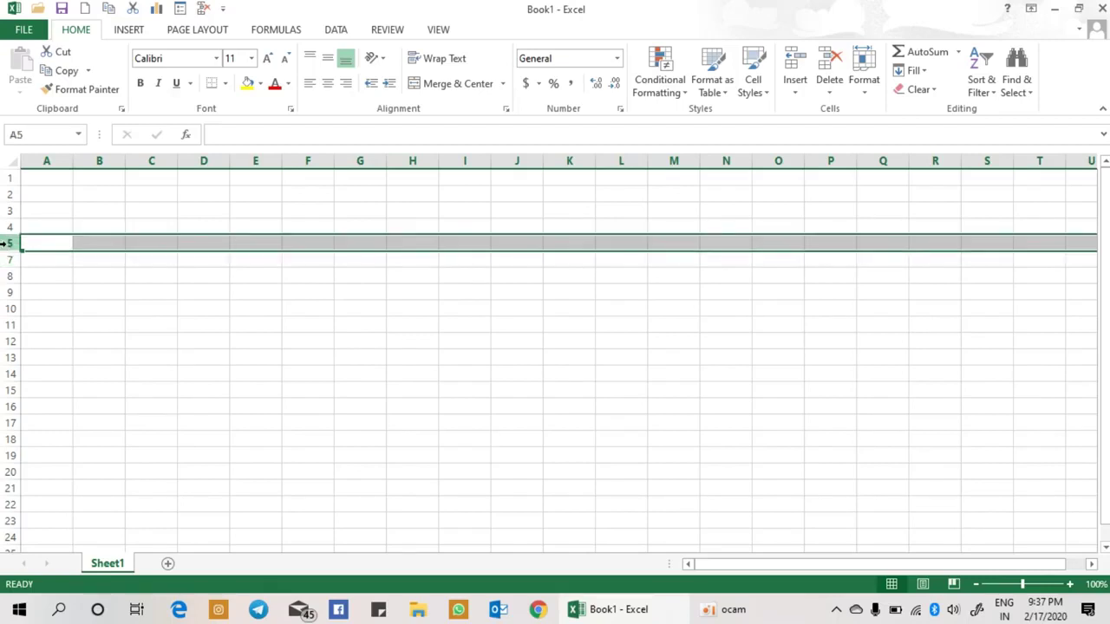
pyautogui.keyDown('shift'); pyautogui.click(6, 258); pyautogui.keyUp('shift')
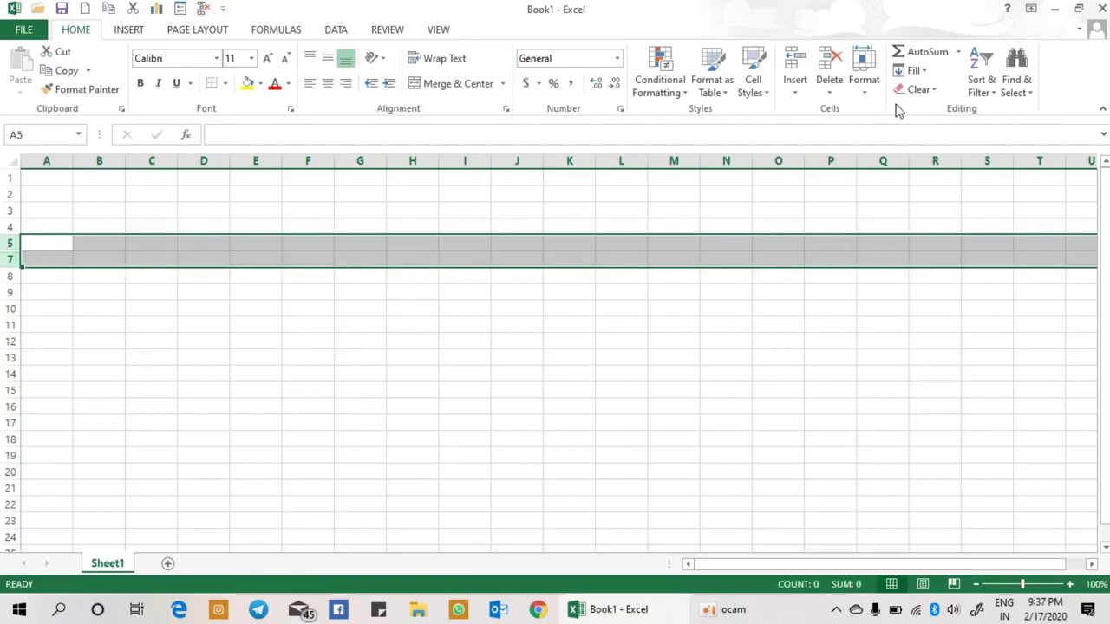
pyautogui.click(867, 95)
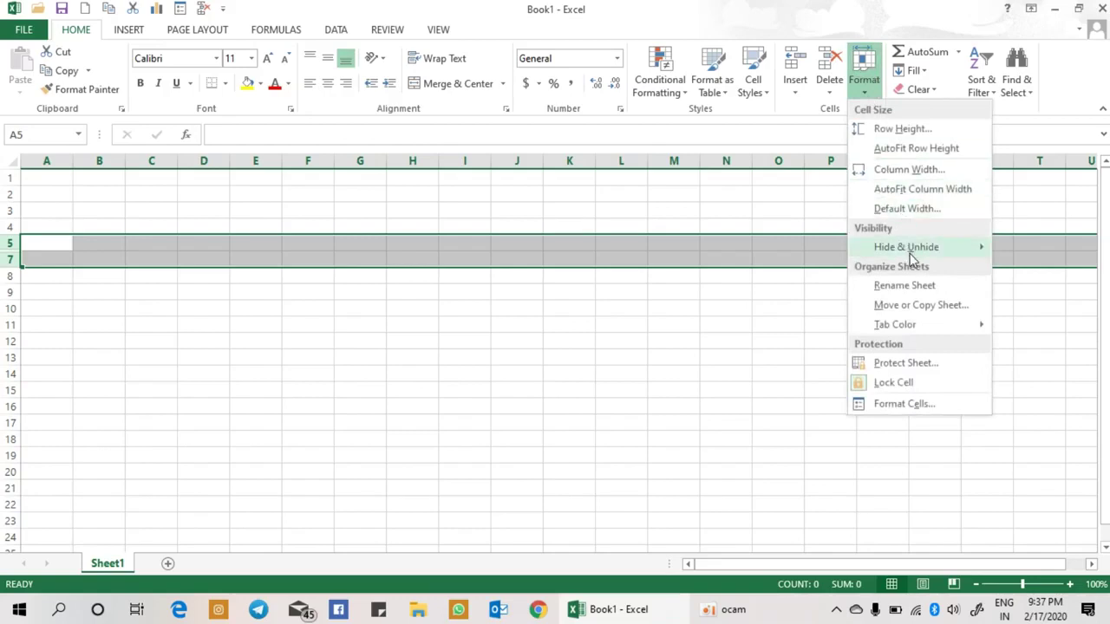
pyautogui.moveTo(909, 253)
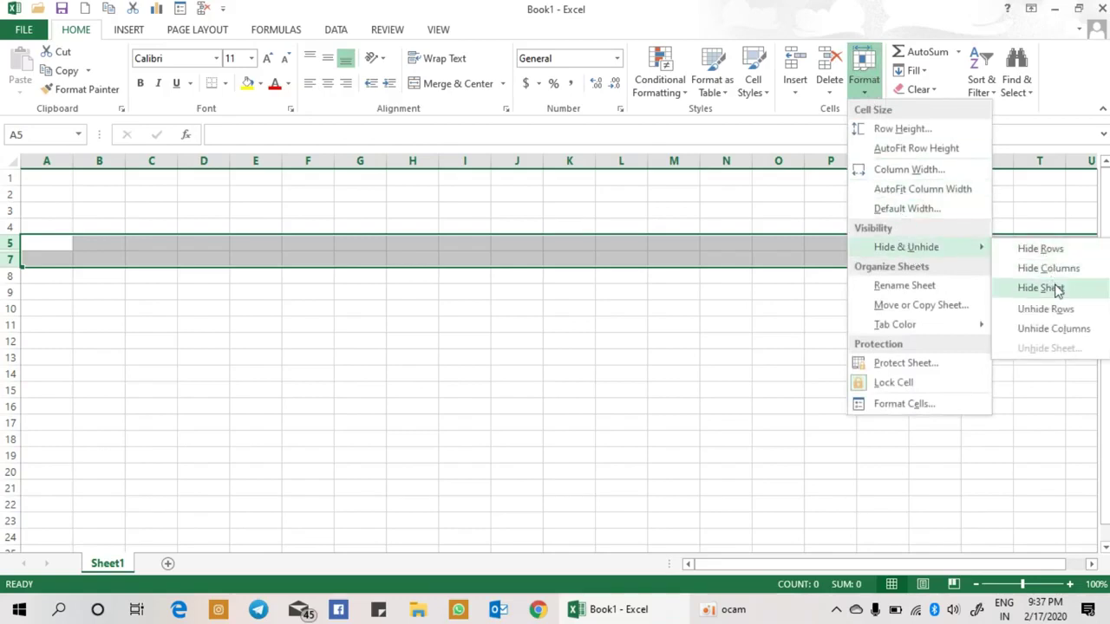
pyautogui.click(1046, 309)
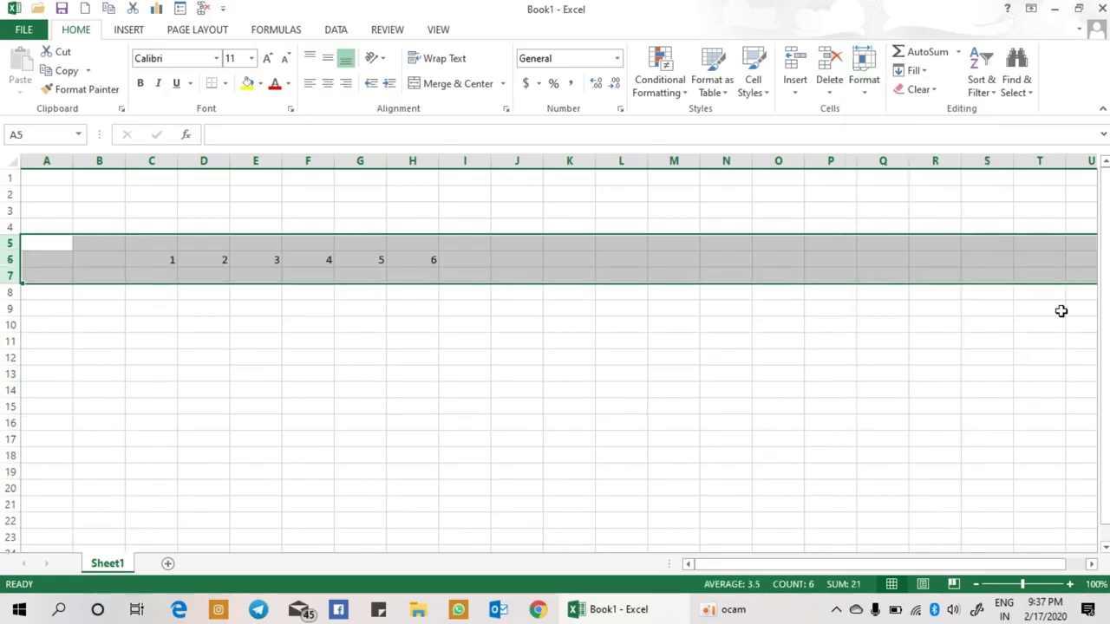
pyautogui.click(385, 261)
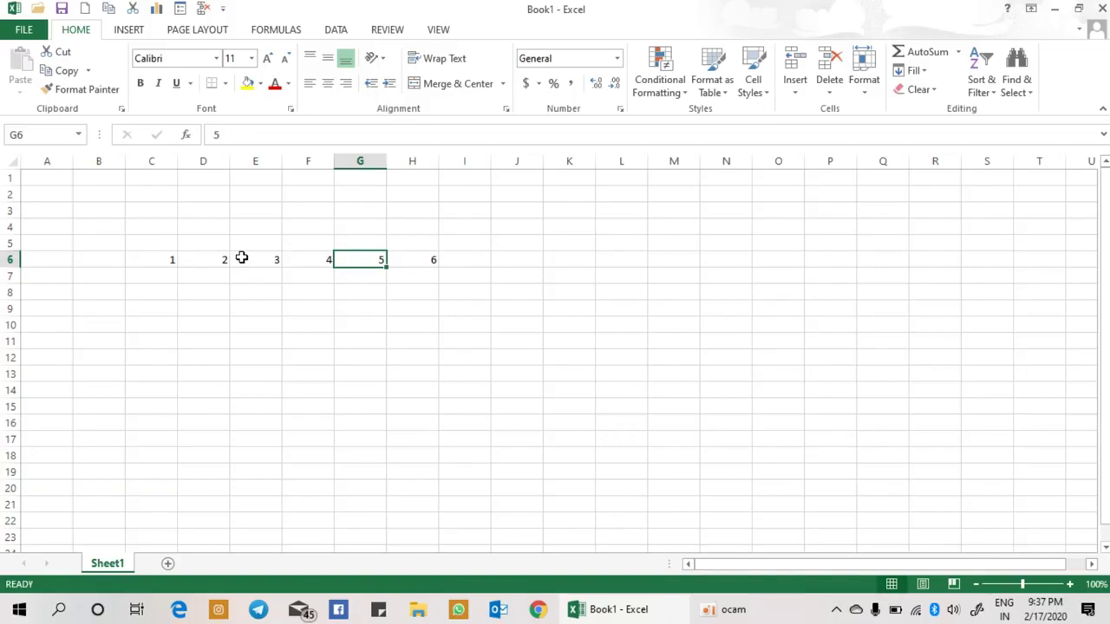
# Step: Hide column E so headers jump from D to F, then select columns D through F
pyautogui.click(255, 159)
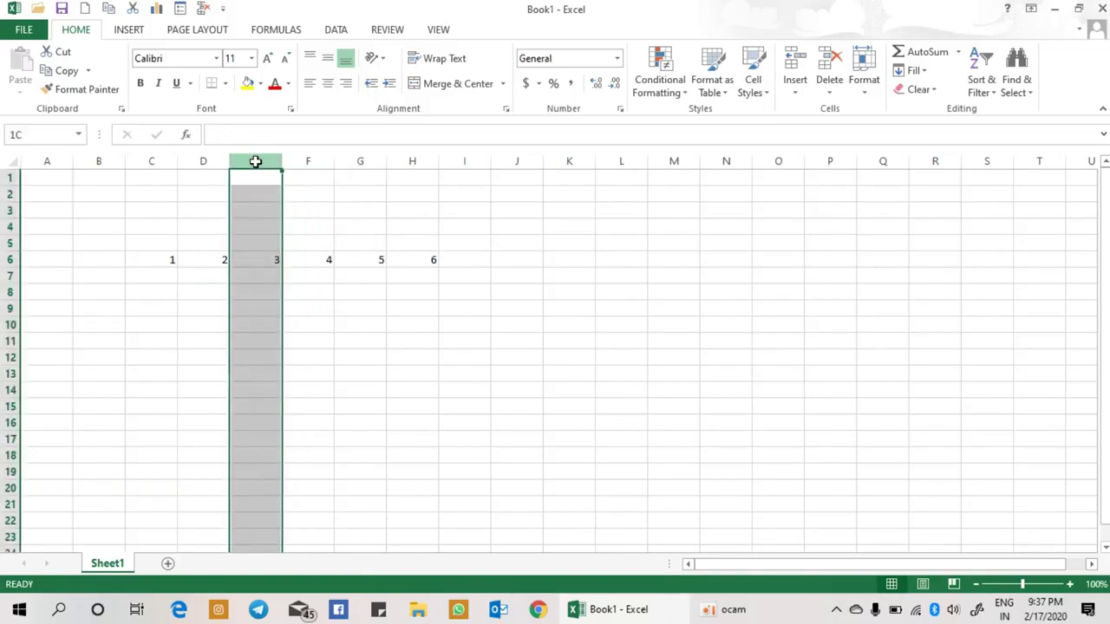
pyautogui.click(864, 97)
pyautogui.moveTo(891, 248)
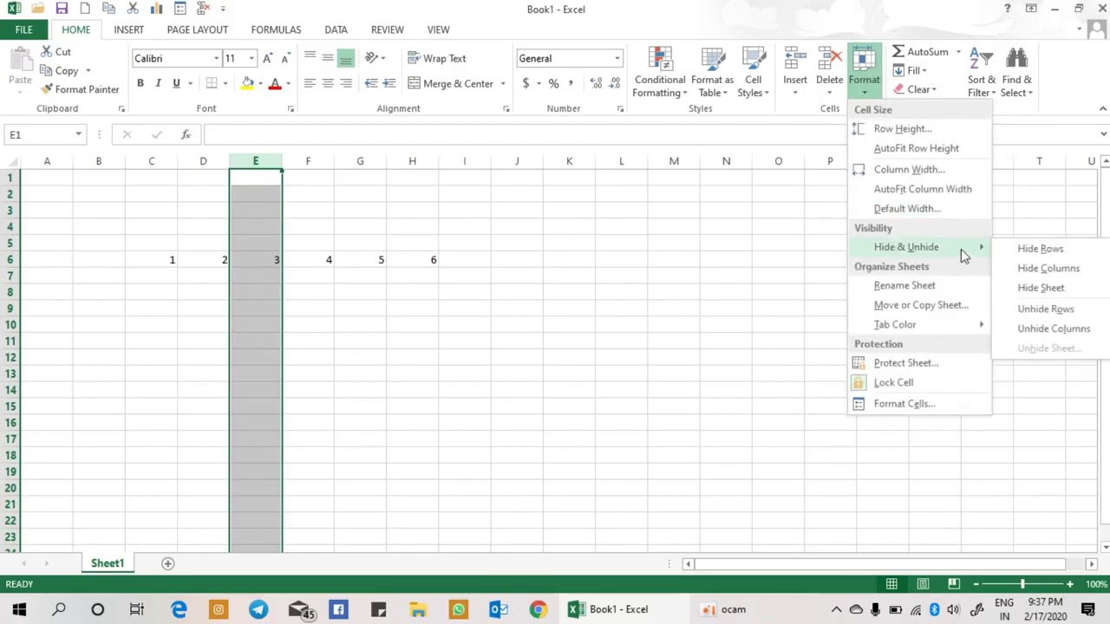
pyautogui.click(1026, 268)
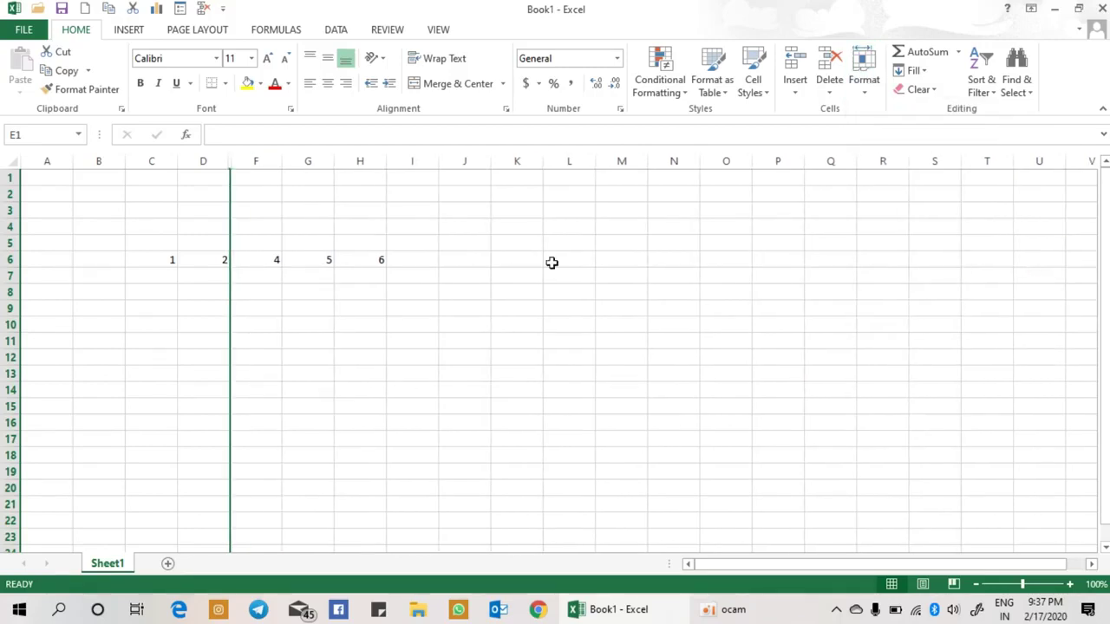
pyautogui.moveTo(209, 158); pyautogui.dragTo(257, 155)
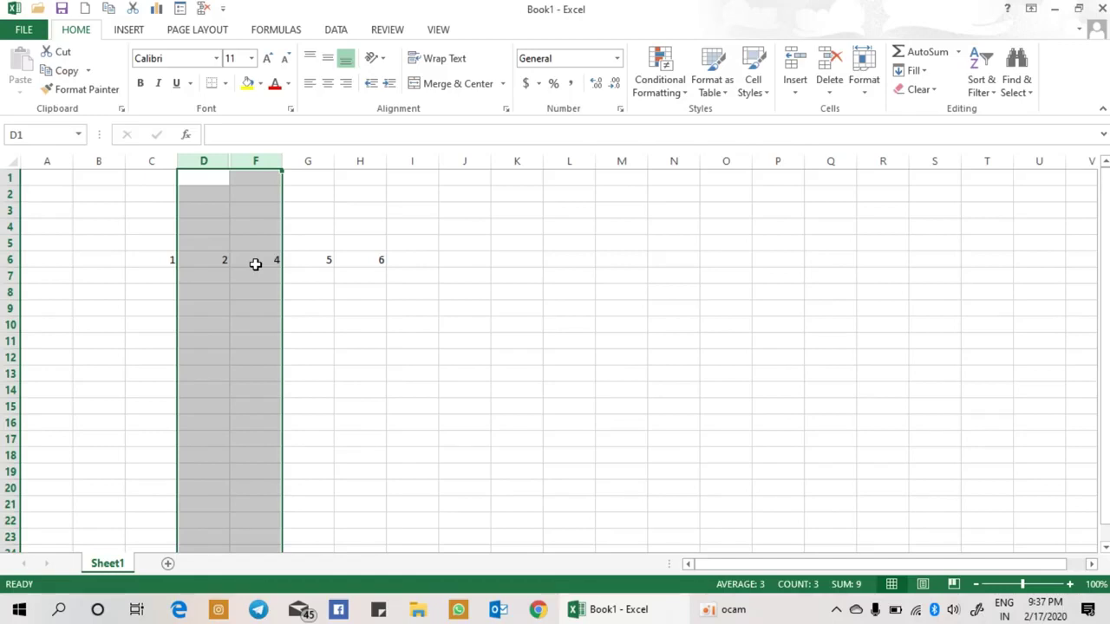
# Step: Unhide column E from the selected D–F range so the 3 reappears
pyautogui.click(864, 97)
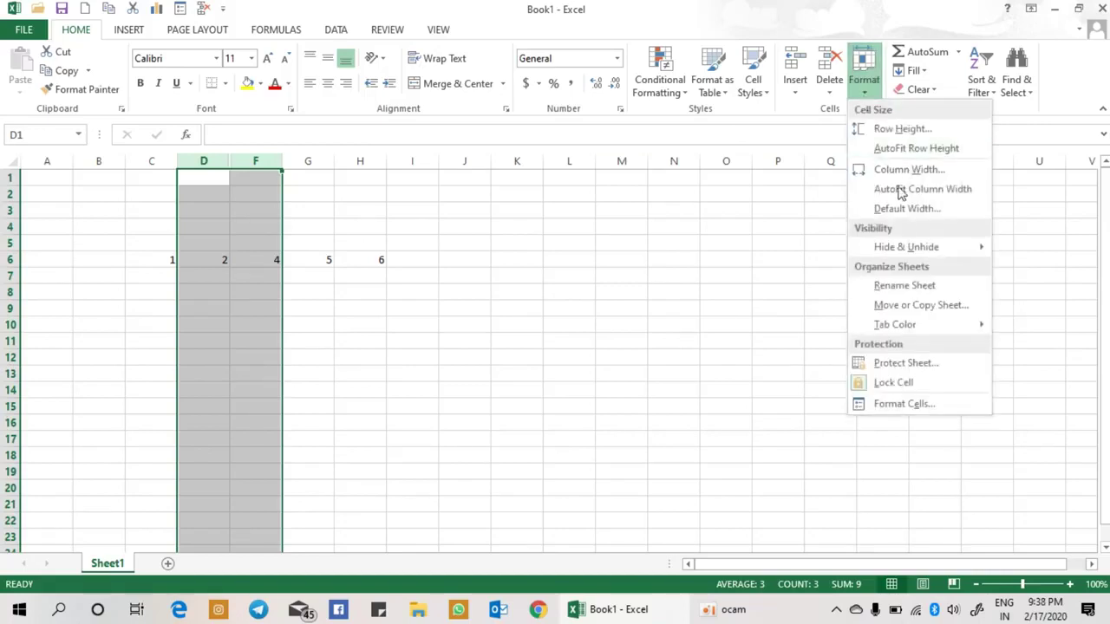
pyautogui.moveTo(934, 251)
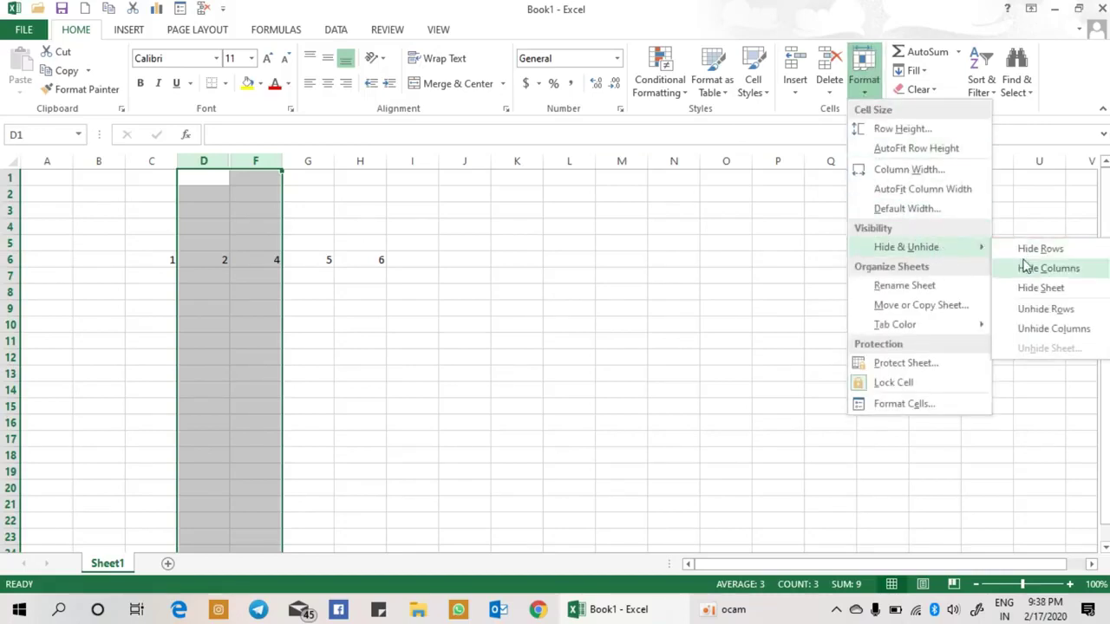
pyautogui.click(1052, 333)
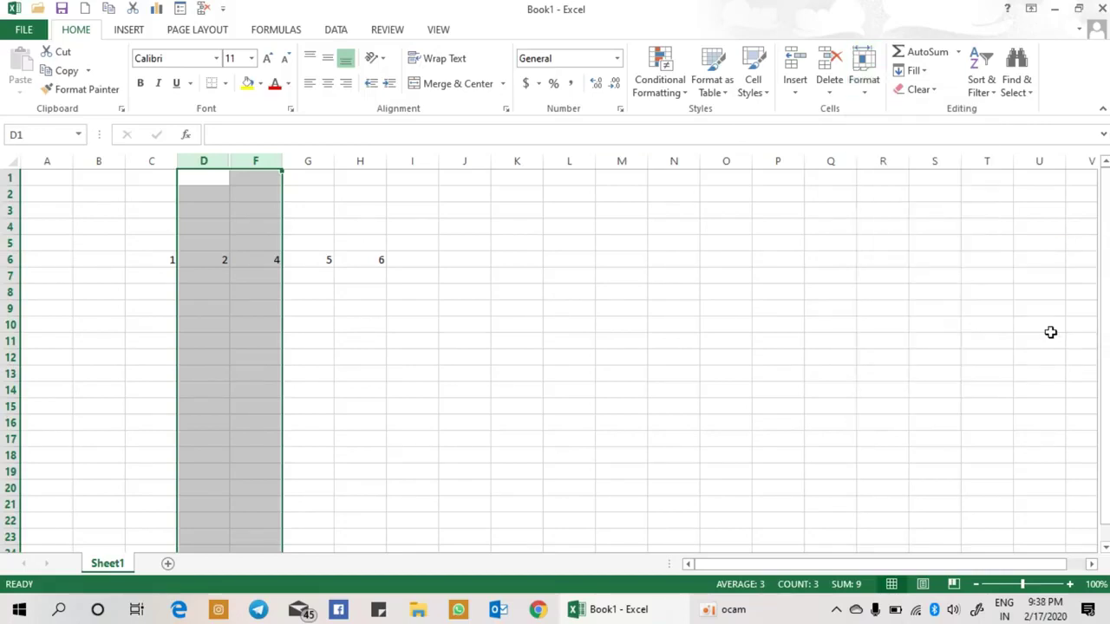
pyautogui.click(140, 271)
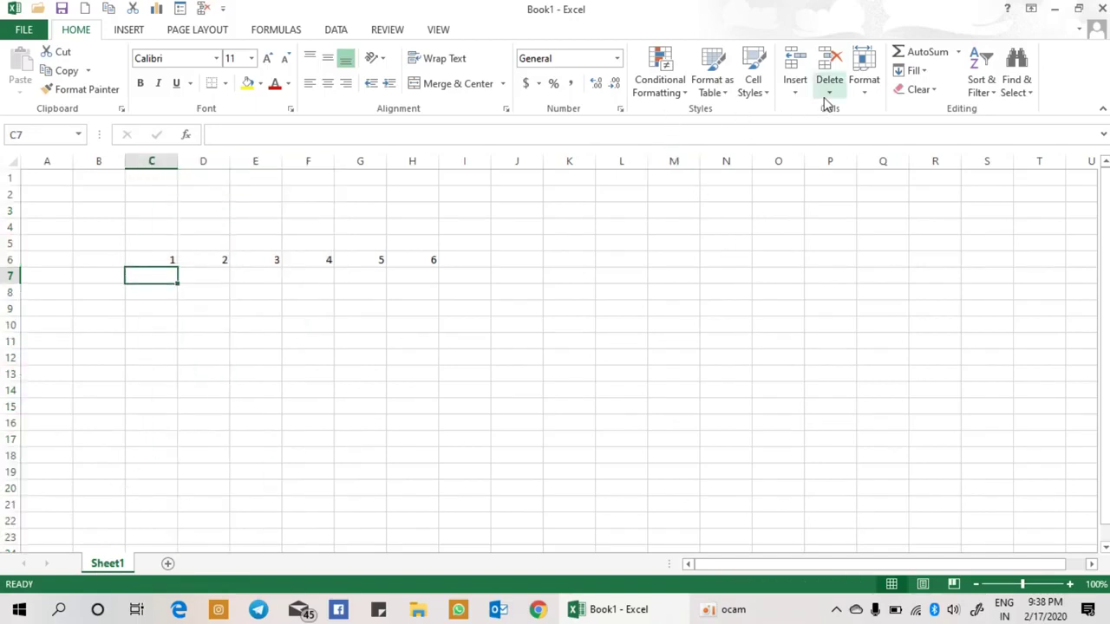
# Step: Use Insert Sheet twice to add blank worksheets Sheet2 and Sheet3 beside Sheet1
pyautogui.click(798, 94)
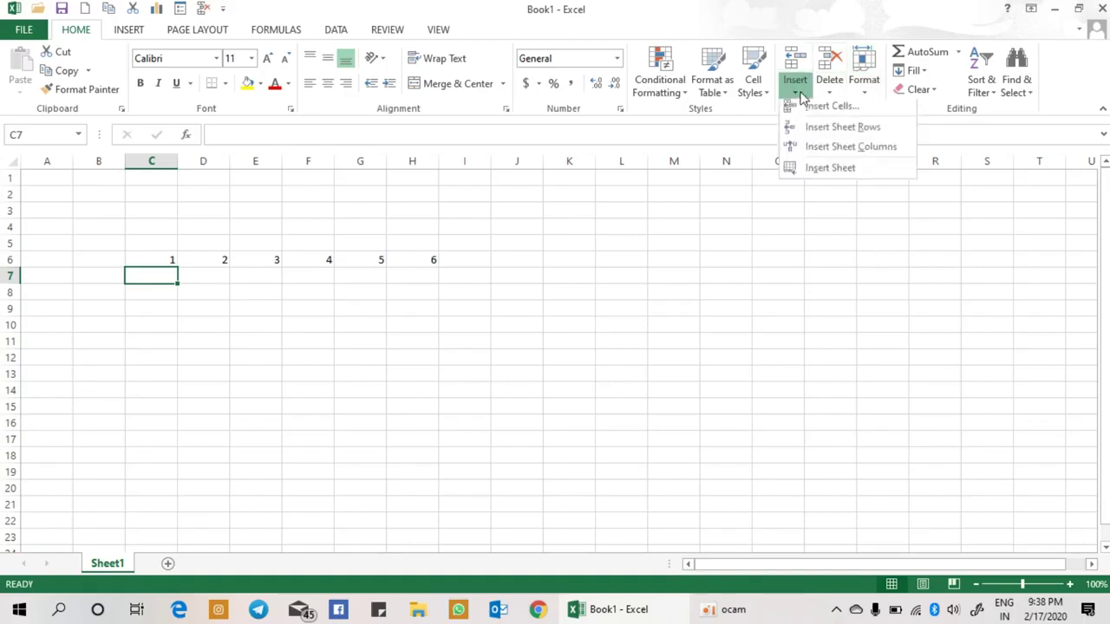
pyautogui.click(798, 172)
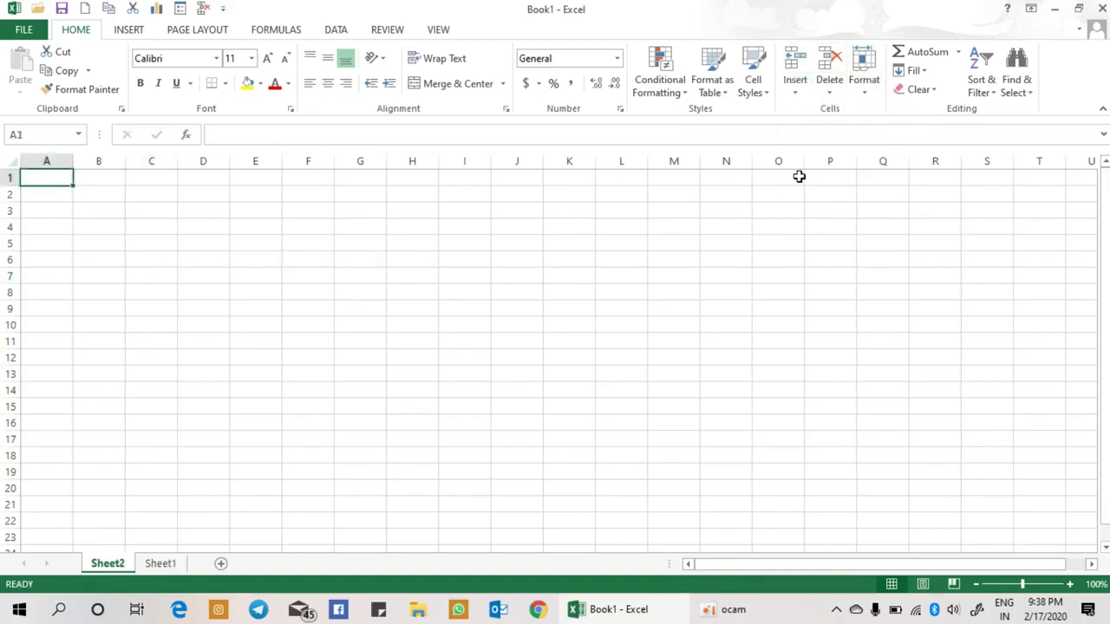
pyautogui.click(795, 94)
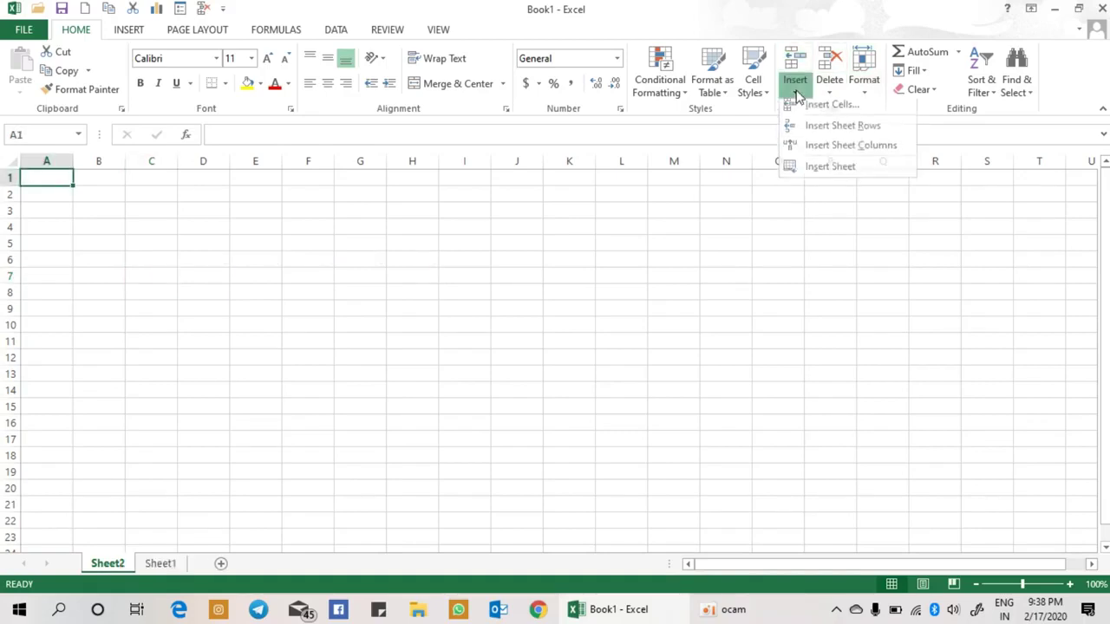
pyautogui.click(818, 172)
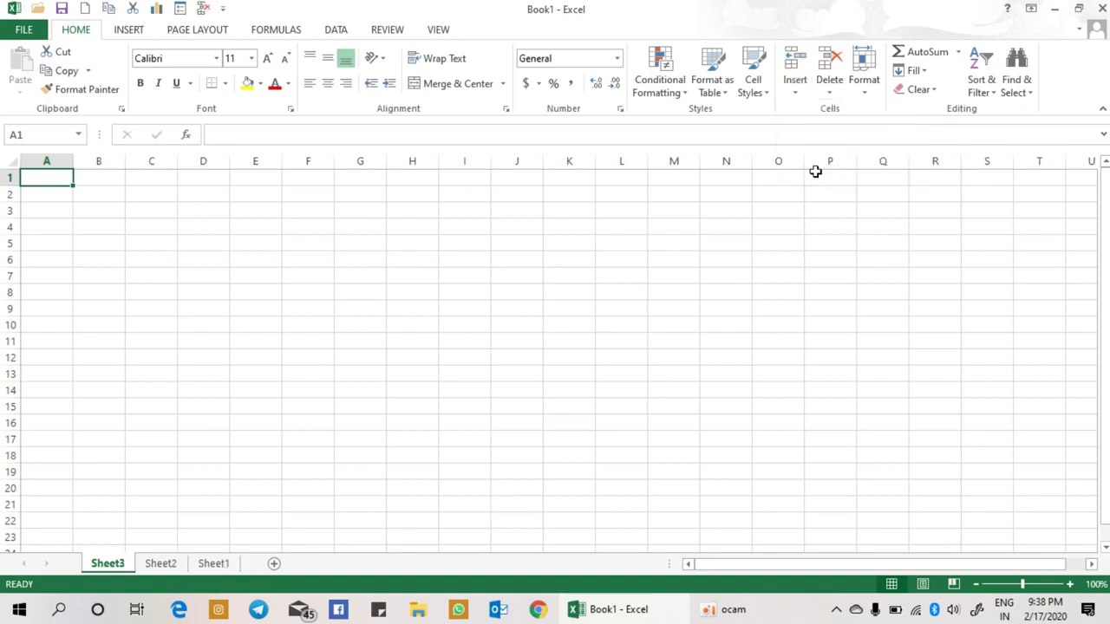
pyautogui.click(874, 95)
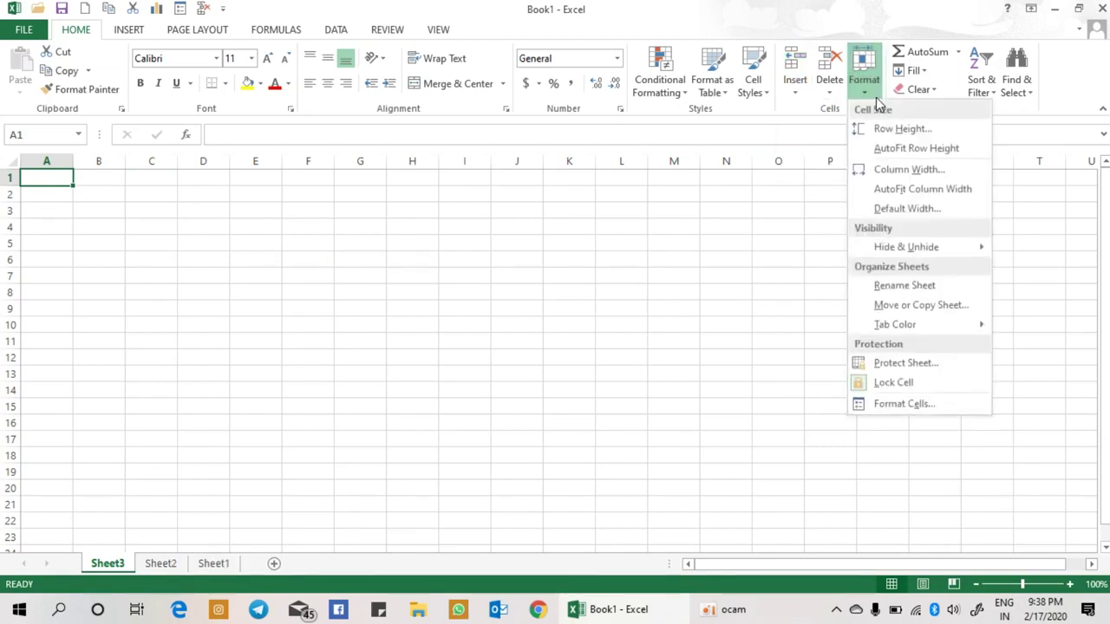
pyautogui.moveTo(895, 250)
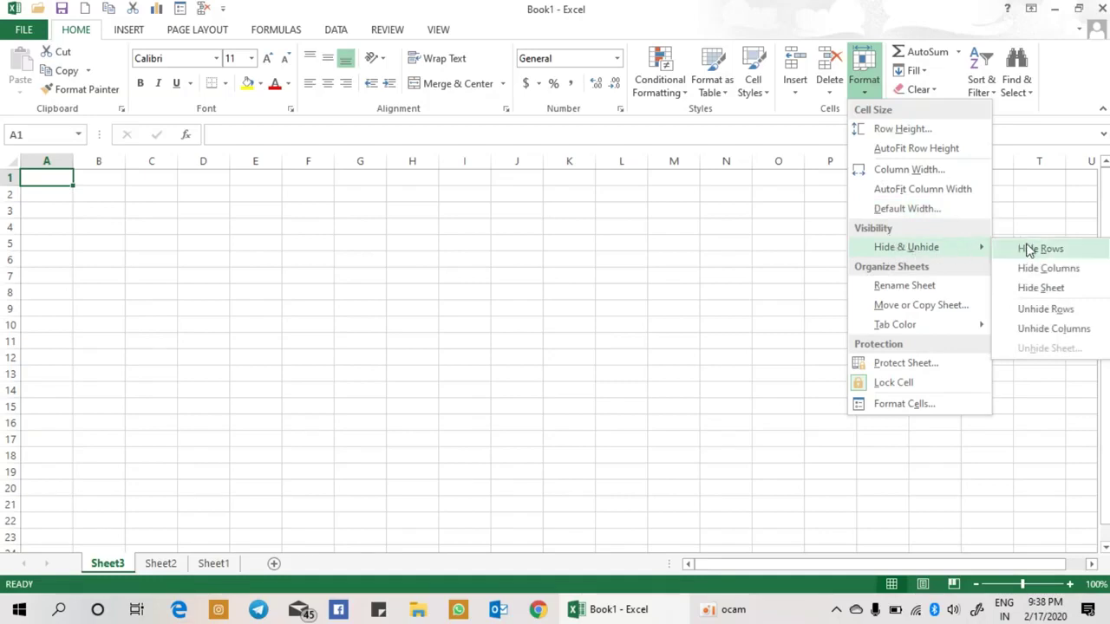
pyautogui.click(1041, 294)
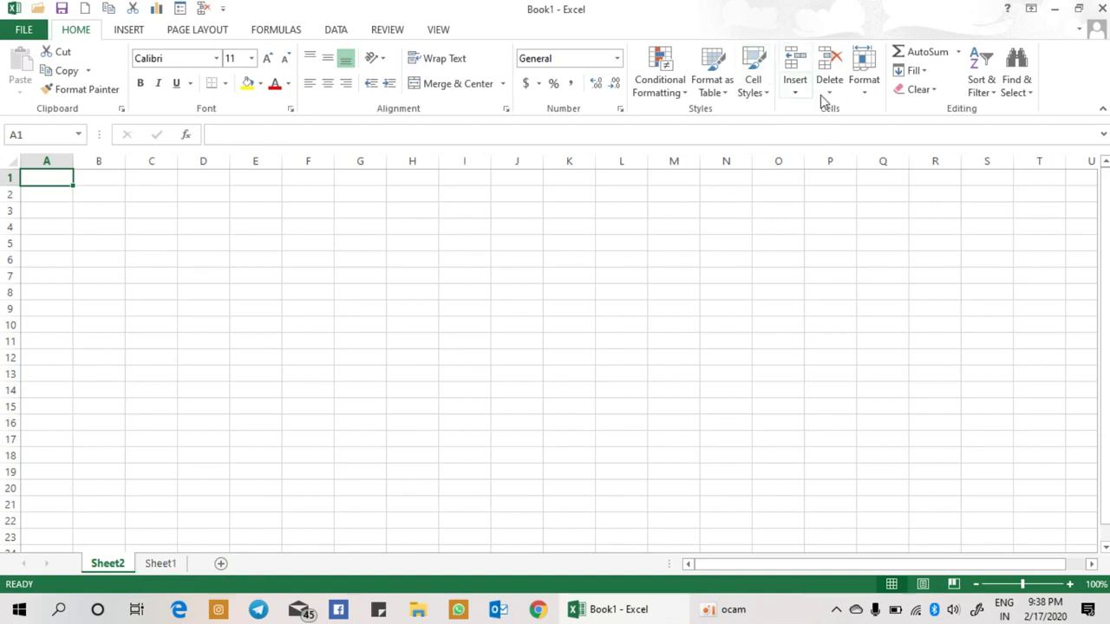
pyautogui.click(867, 97)
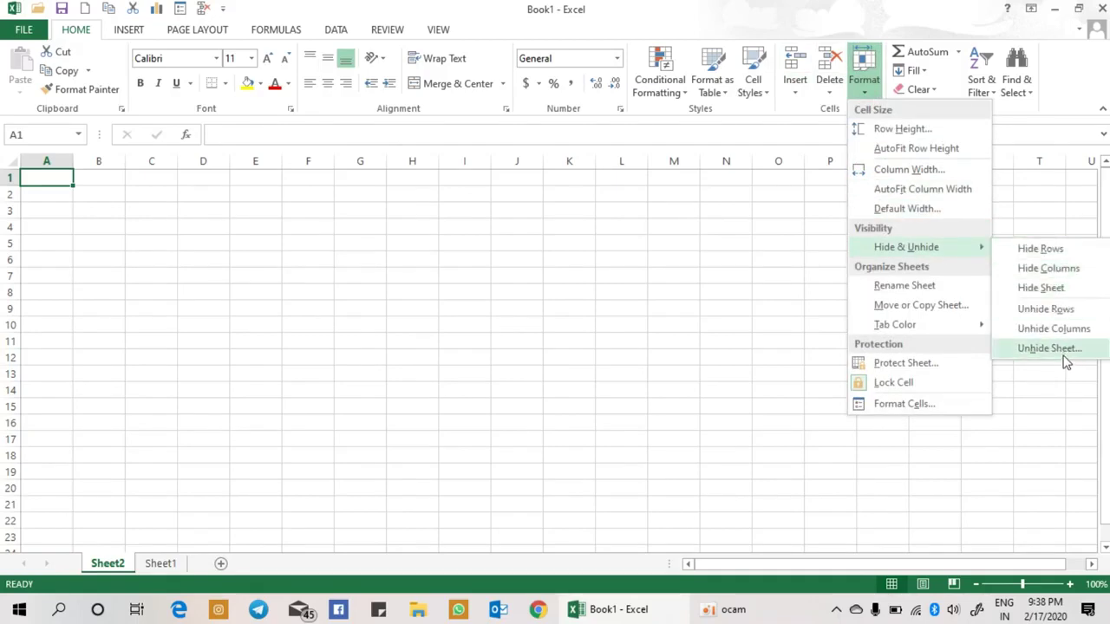
pyautogui.click(1066, 357)
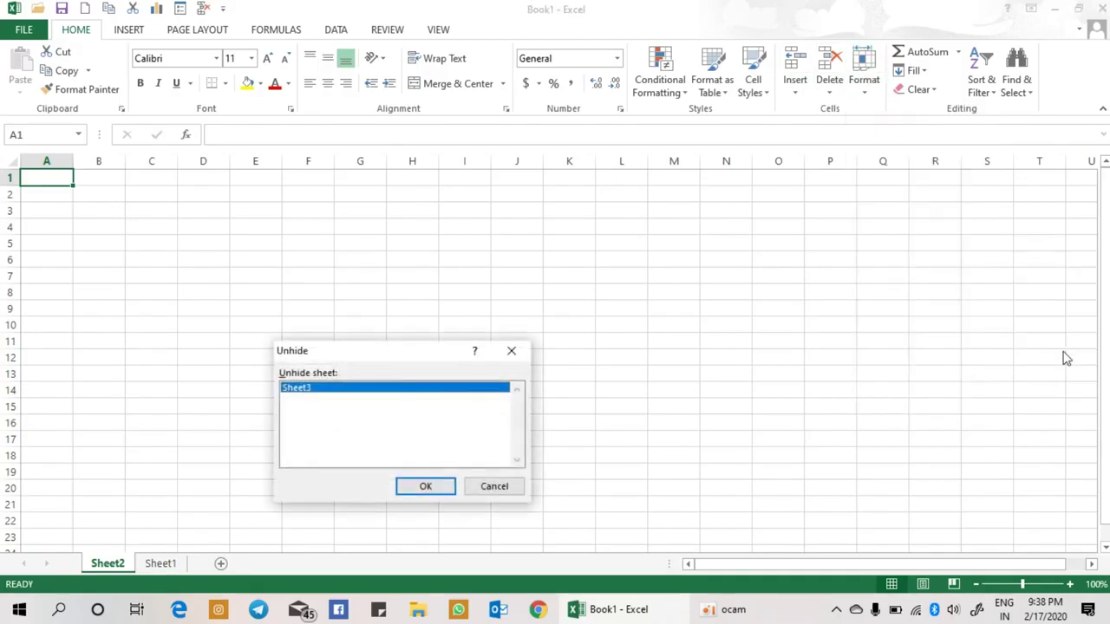
pyautogui.click(444, 486)
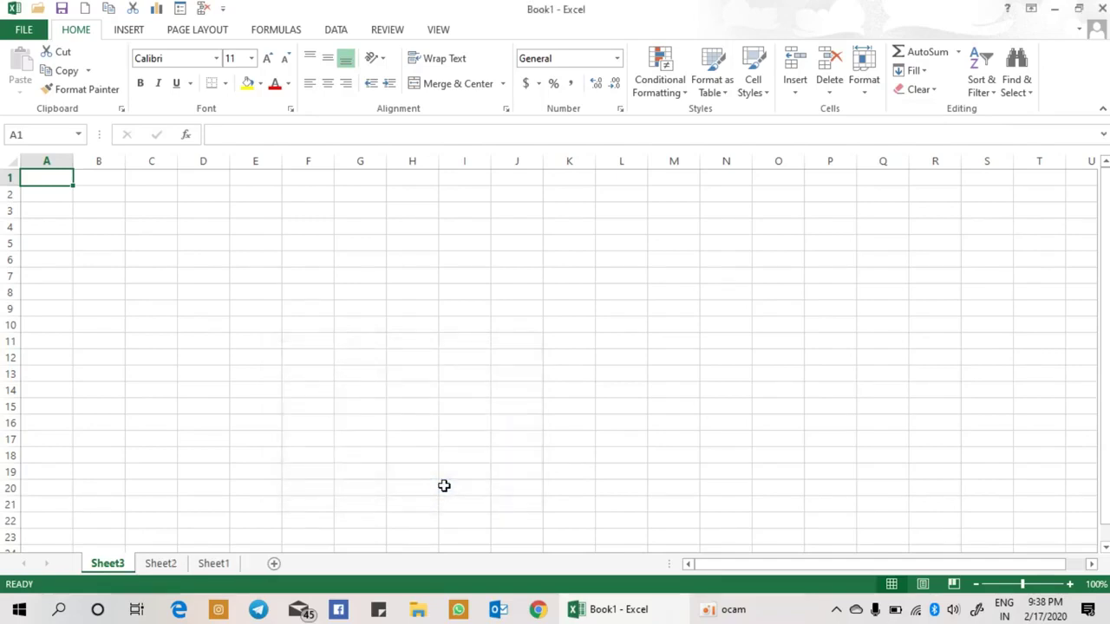
# Step: Rename the Sheet3 tab to a person's full name with Format > Rename Sheet
pyautogui.click(865, 95)
pyautogui.moveTo(918, 254)
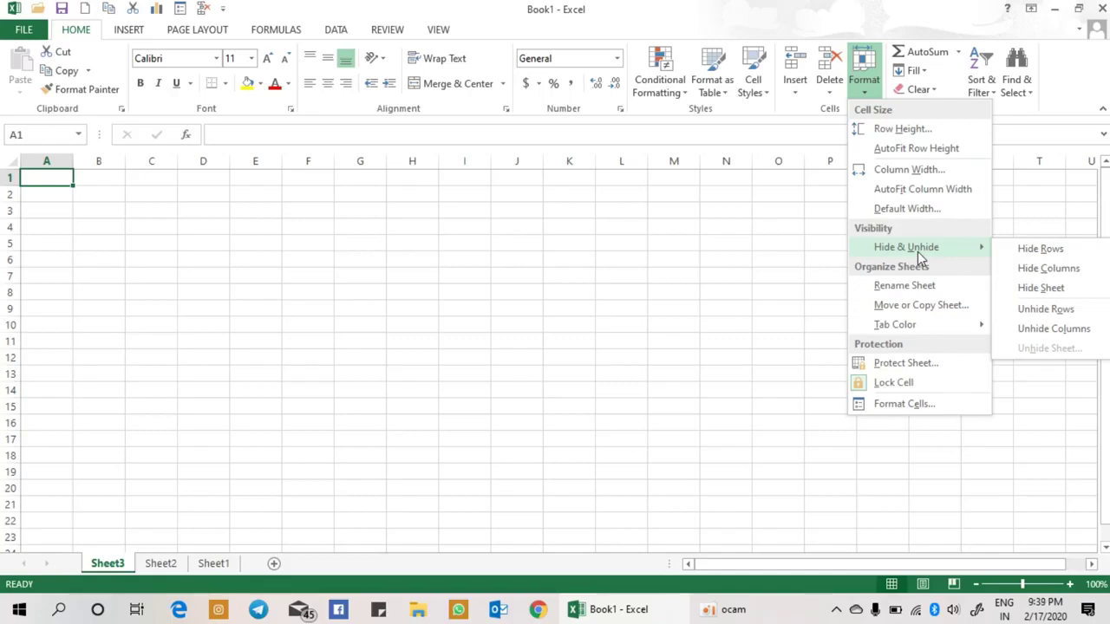
pyautogui.click(924, 289)
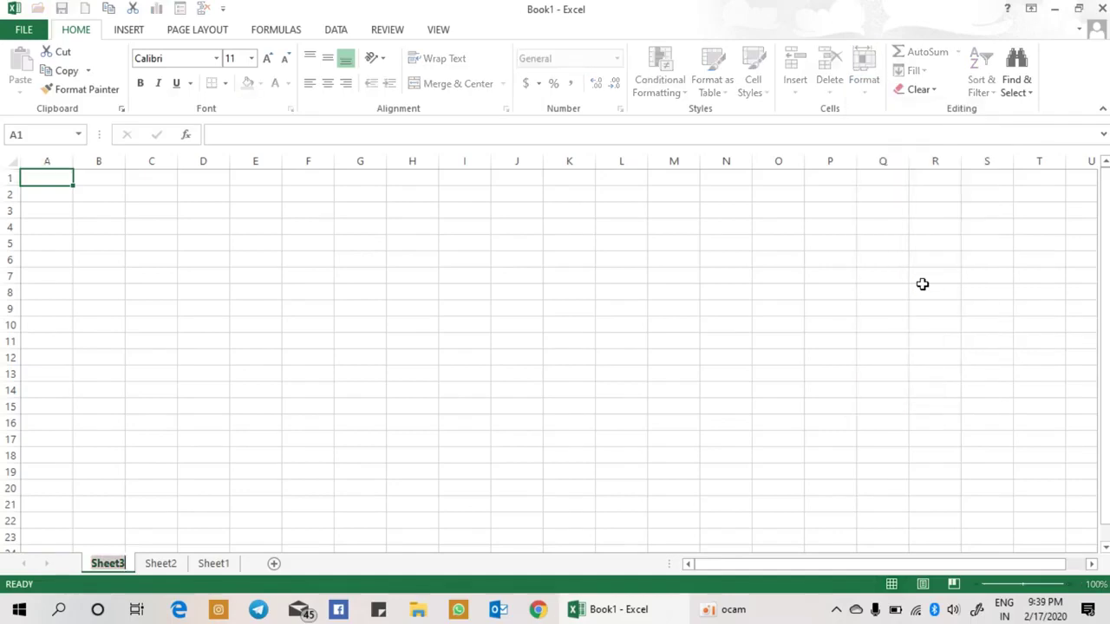
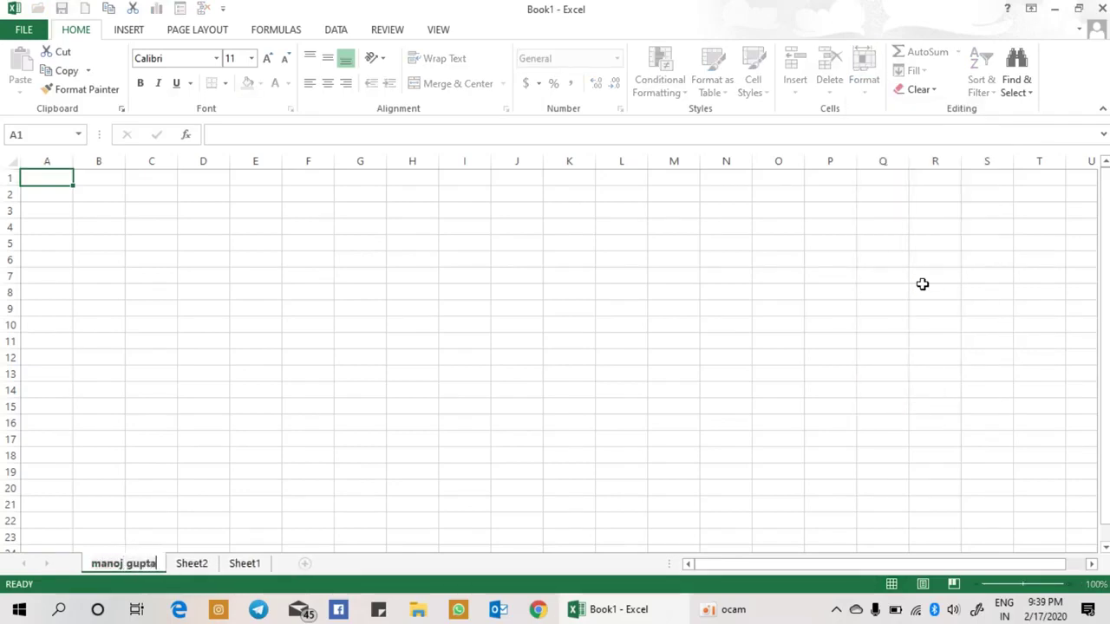
pyautogui.press('Return')
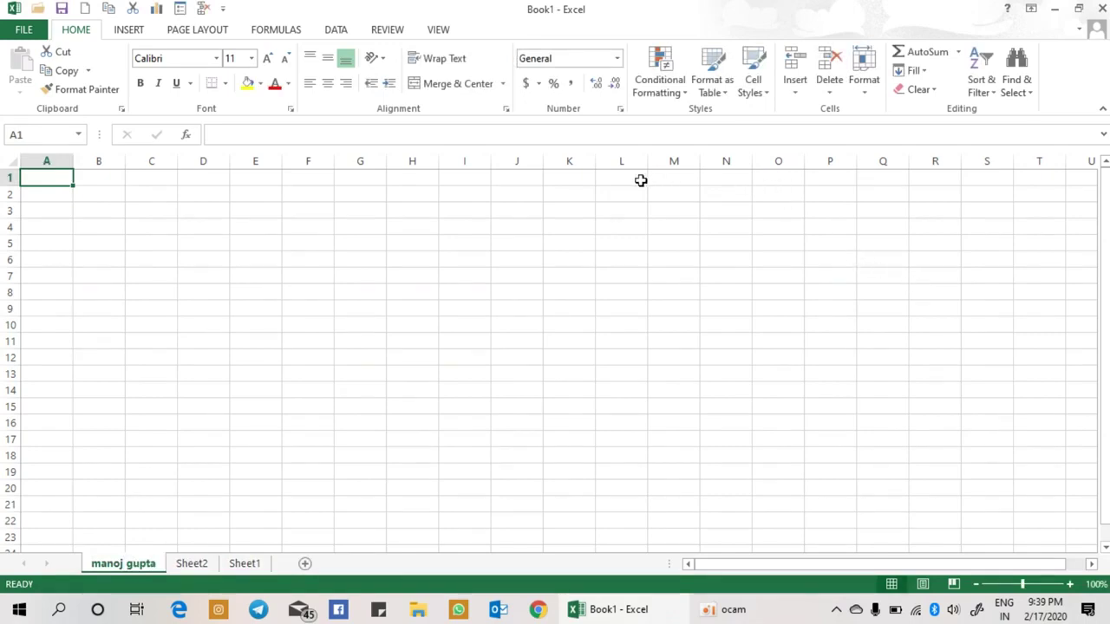
pyautogui.click(864, 87)
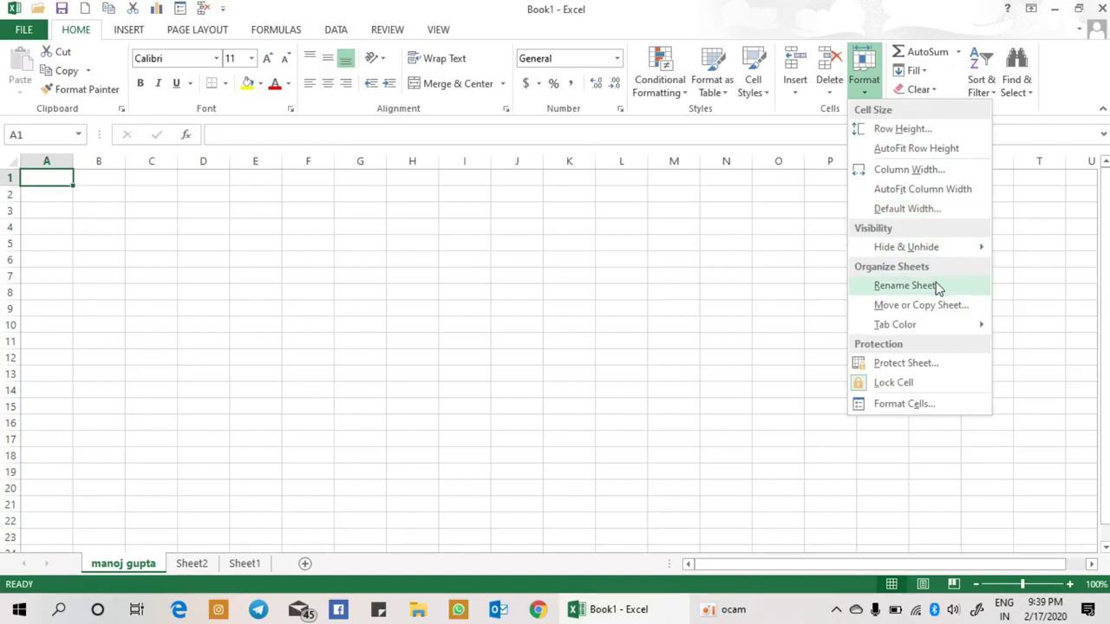
pyautogui.press('Escape')
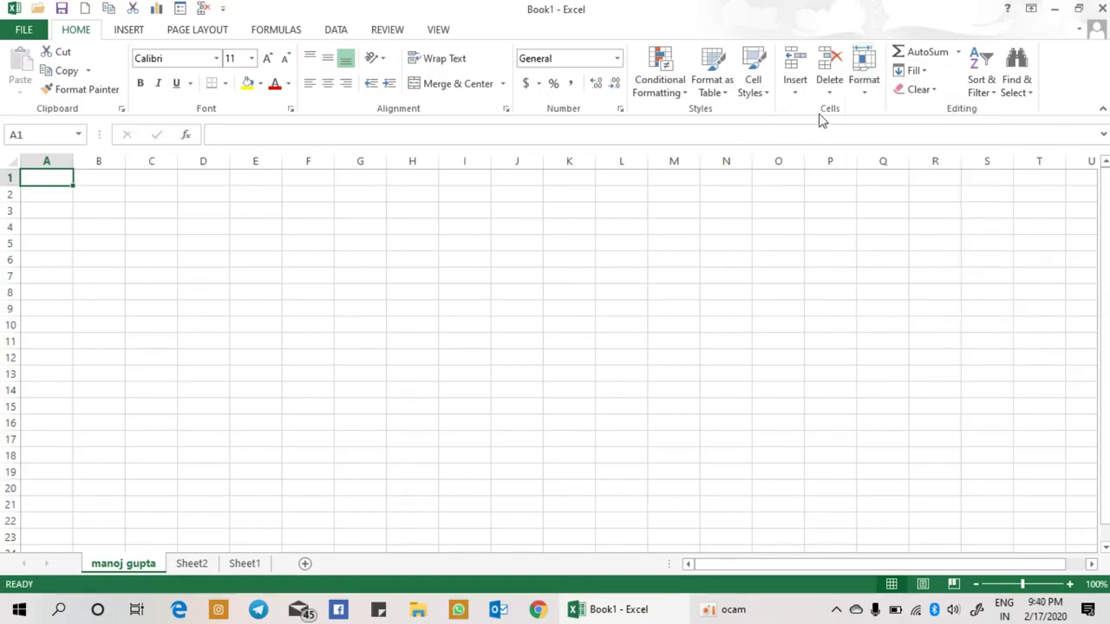
pyautogui.click(865, 101)
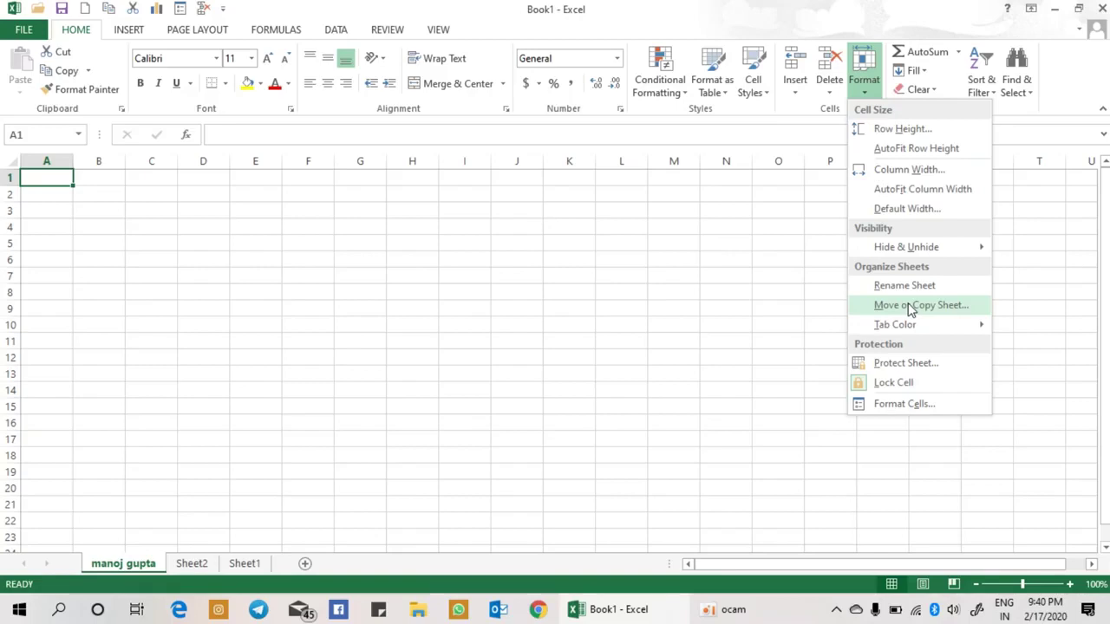
# Step: Copy the renamed sheet into the first position using Move or Copy with Create a copy ticked
pyautogui.click(910, 307)
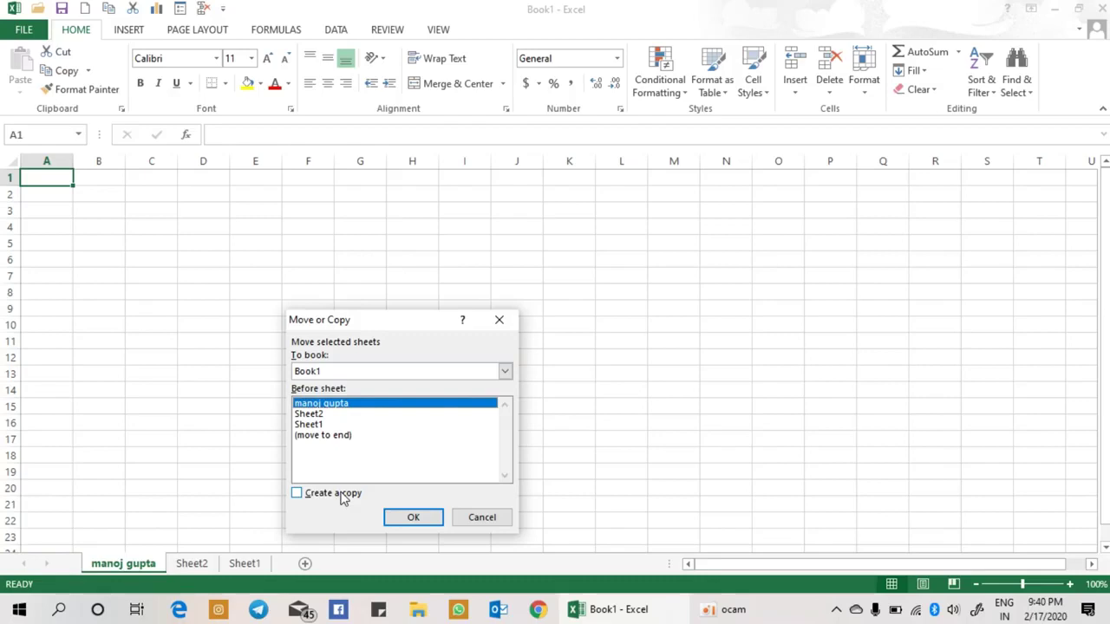
pyautogui.click(318, 415)
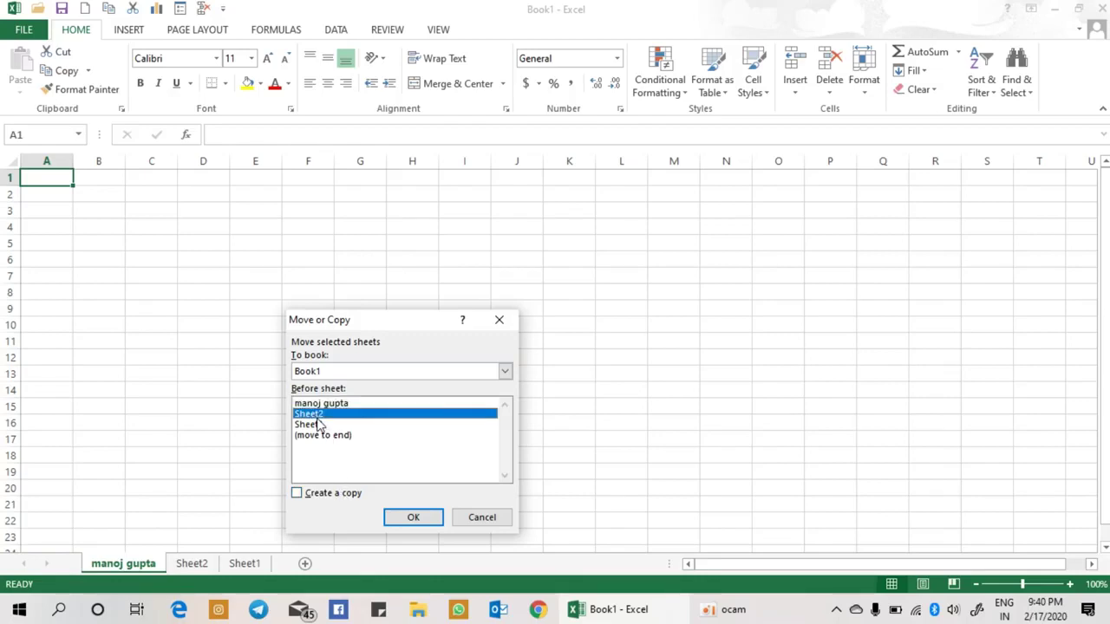
pyautogui.click(315, 407)
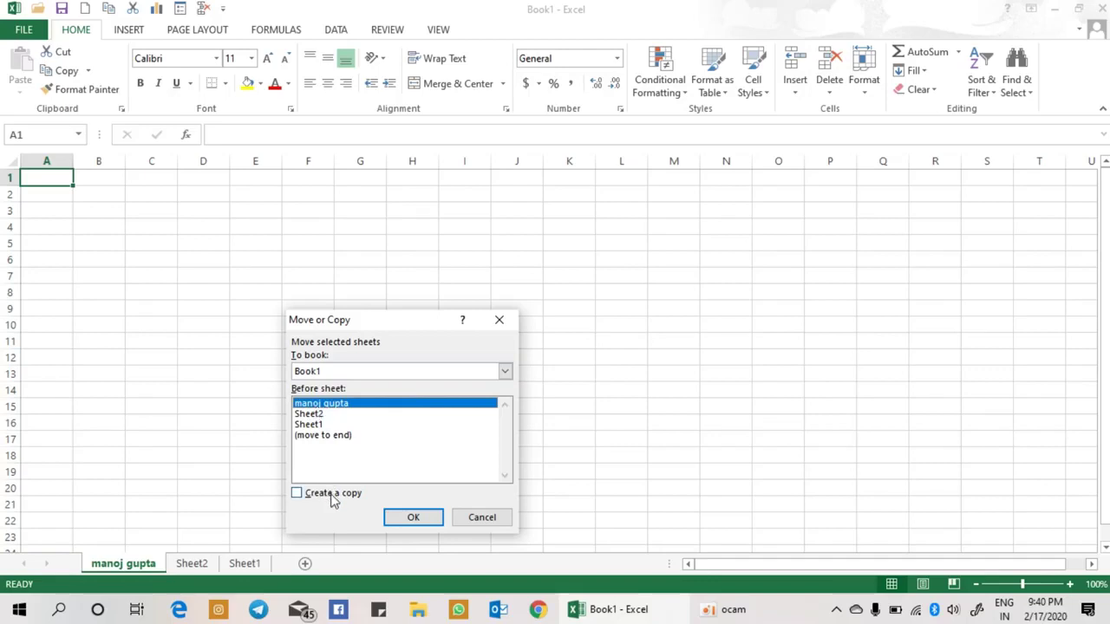
pyautogui.click(333, 495)
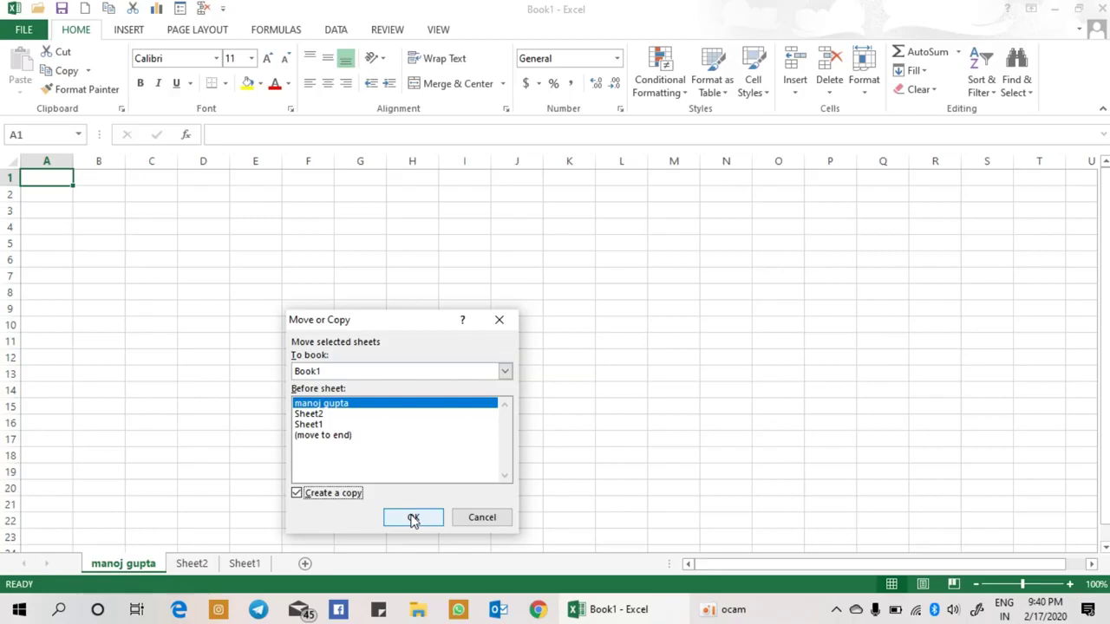
pyautogui.click(412, 516)
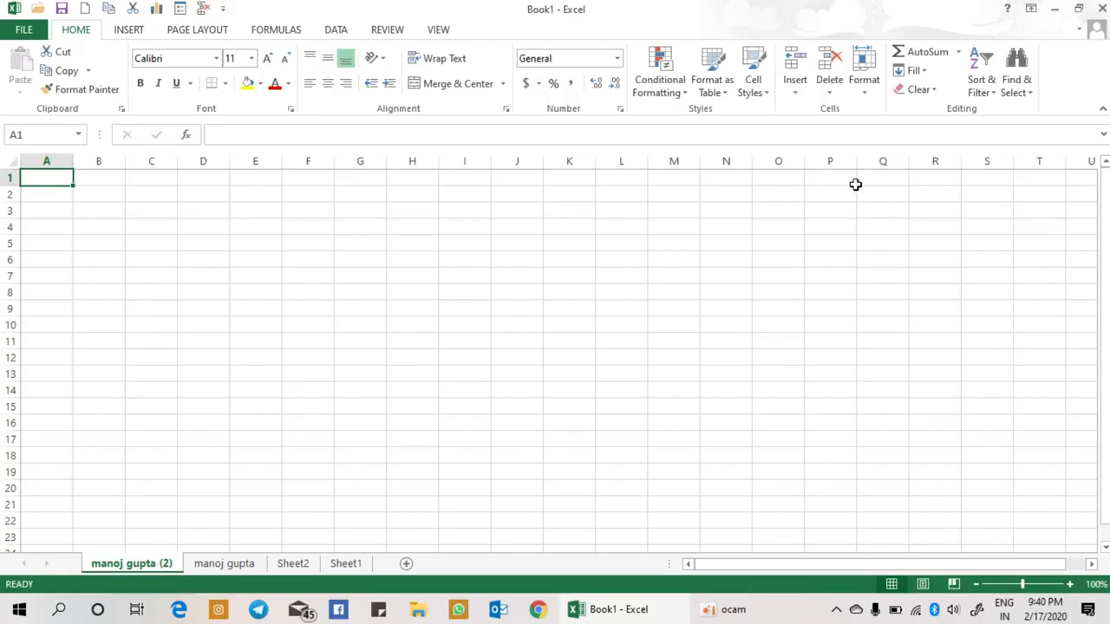
# Step: Give the copied (2) sheet's tab a green tab colour
pyautogui.click(866, 90)
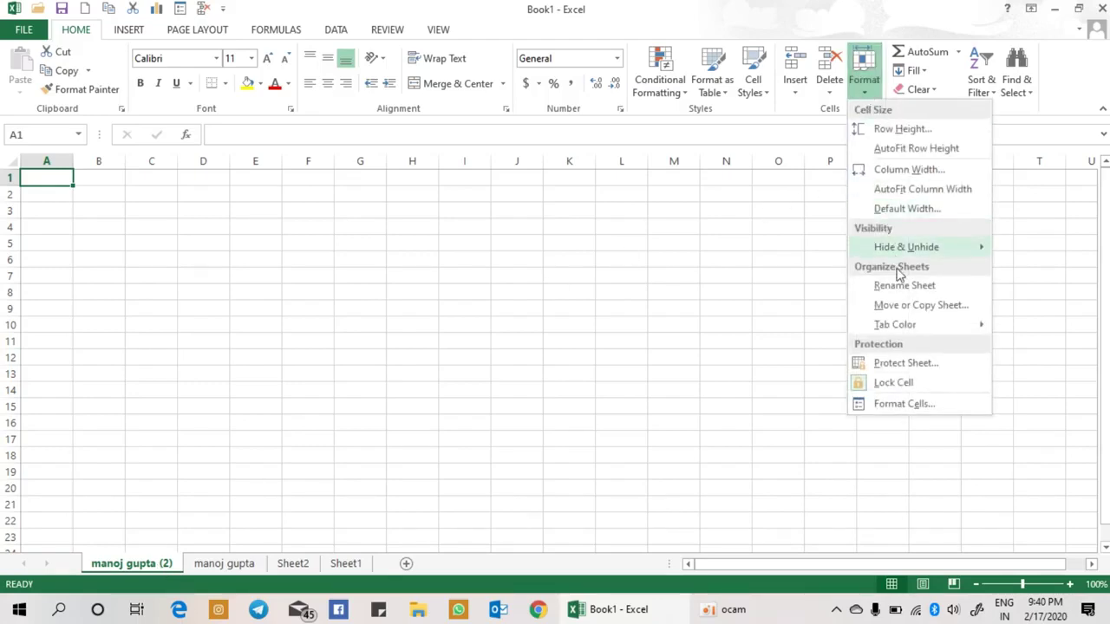
pyautogui.moveTo(913, 332)
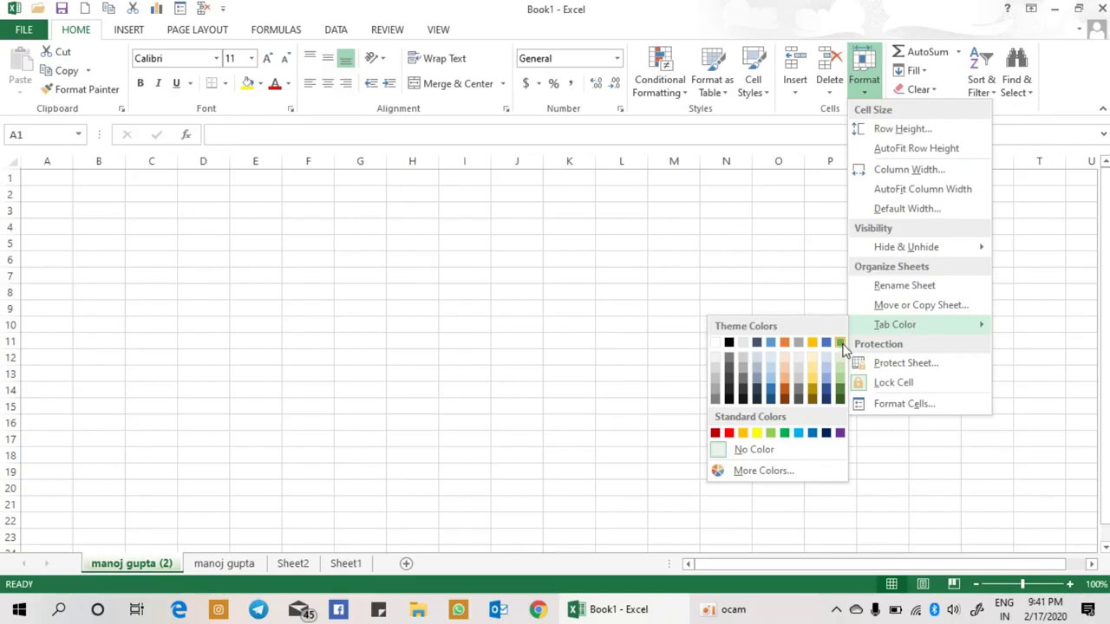
pyautogui.click(841, 346)
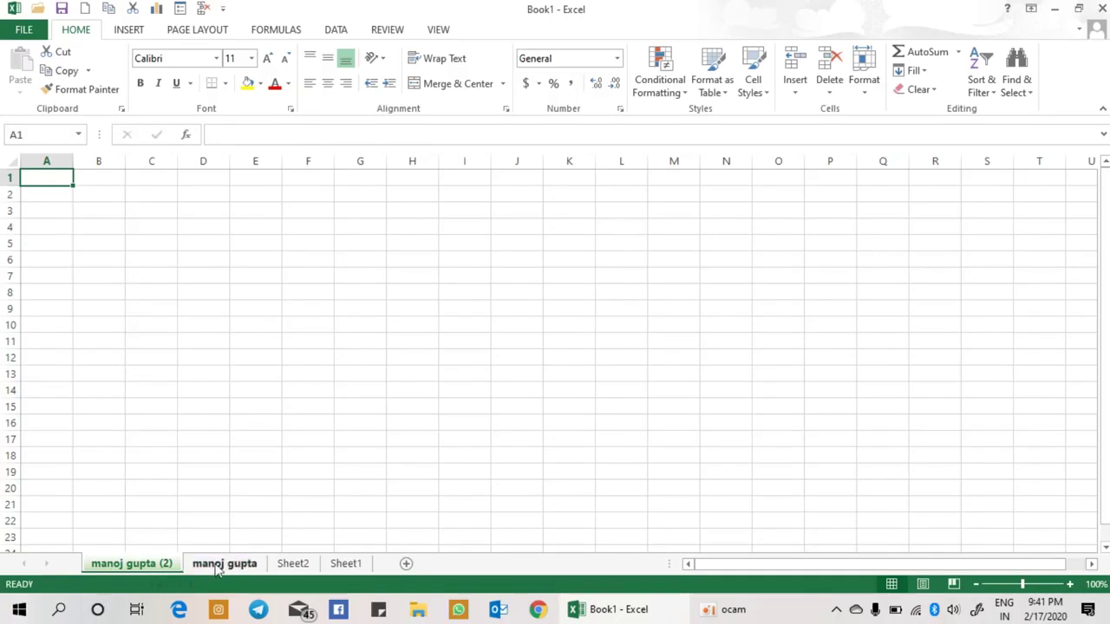
# Step: Switch to Sheet2 and set its tab colour to red
pyautogui.click(289, 567)
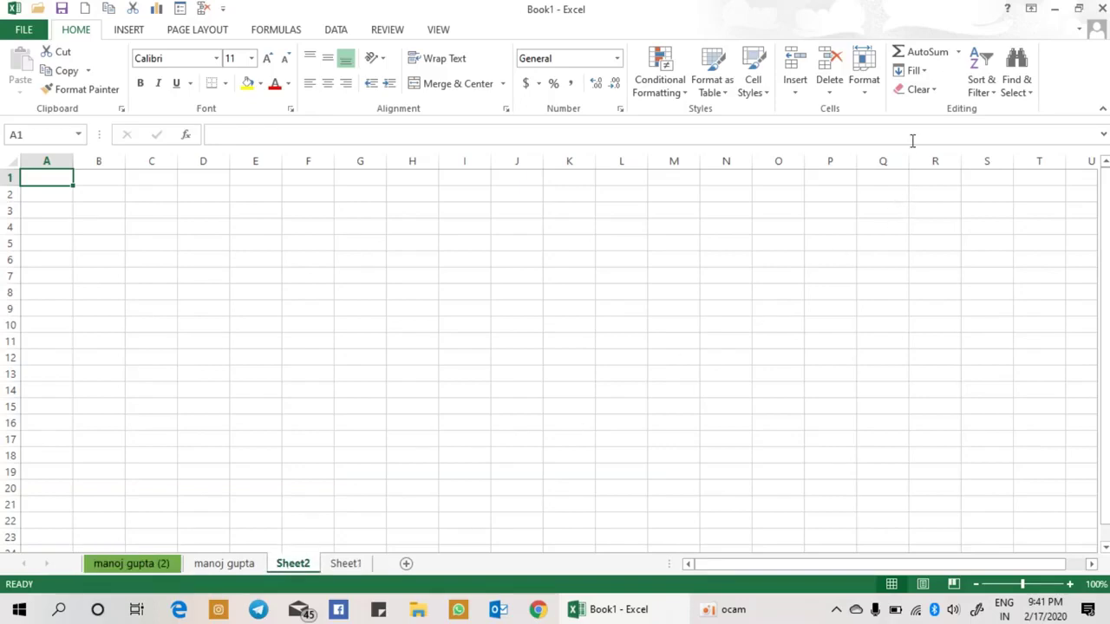
pyautogui.click(868, 98)
pyautogui.moveTo(902, 340)
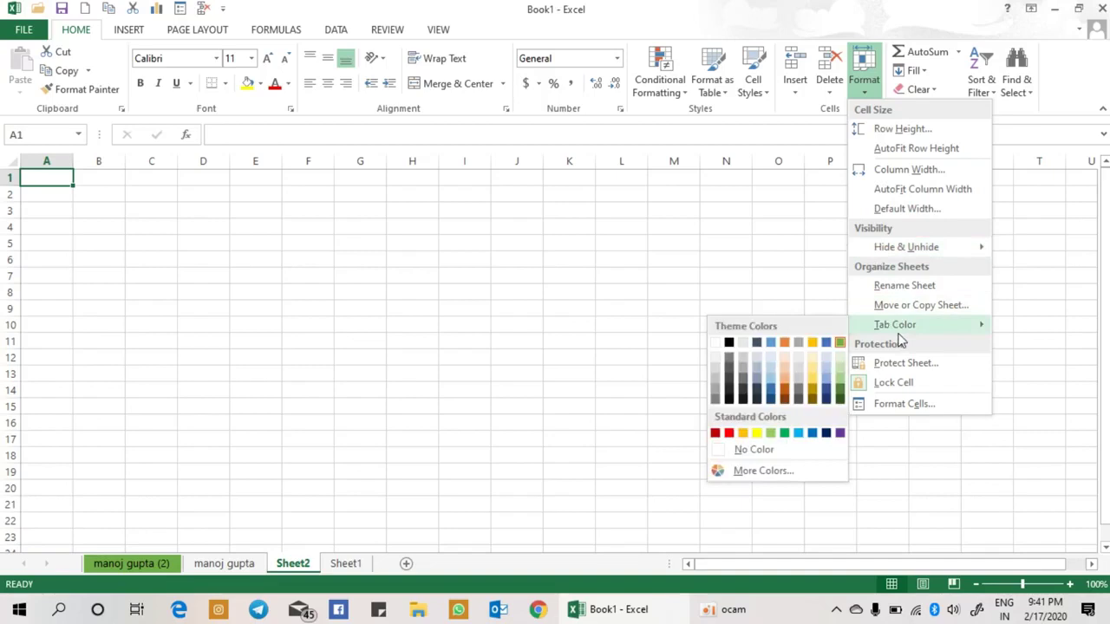
pyautogui.click(727, 434)
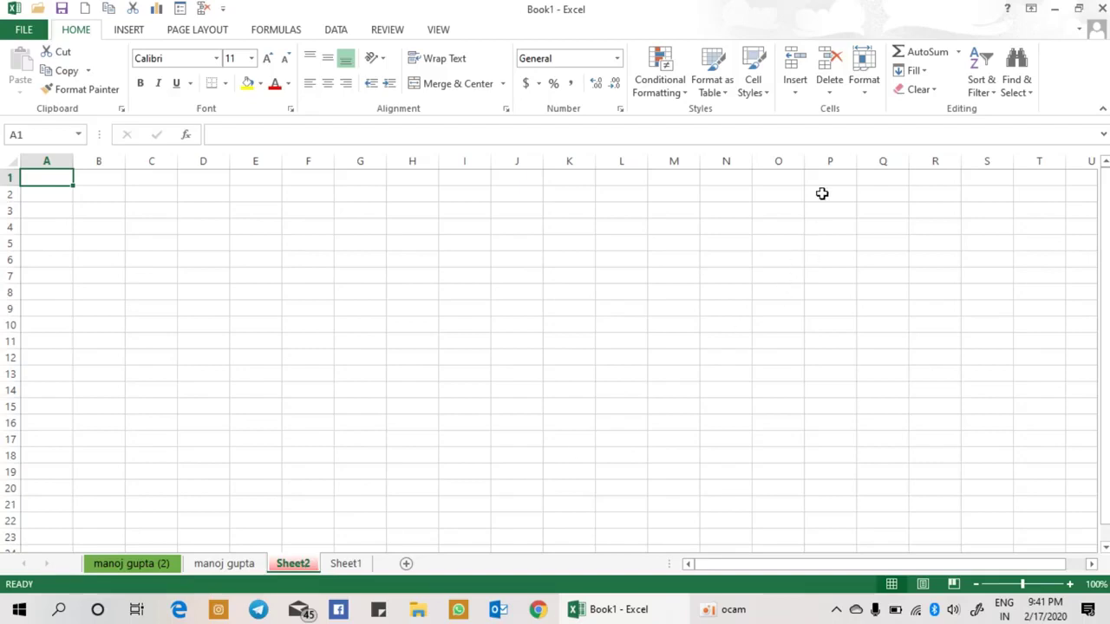
pyautogui.click(864, 97)
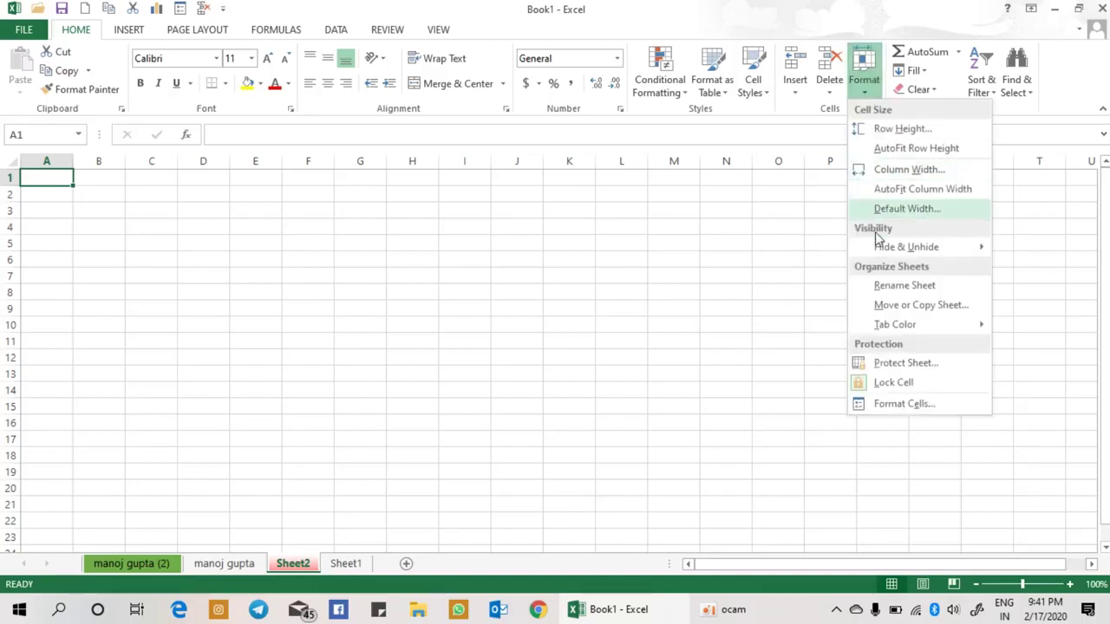
pyautogui.moveTo(899, 334)
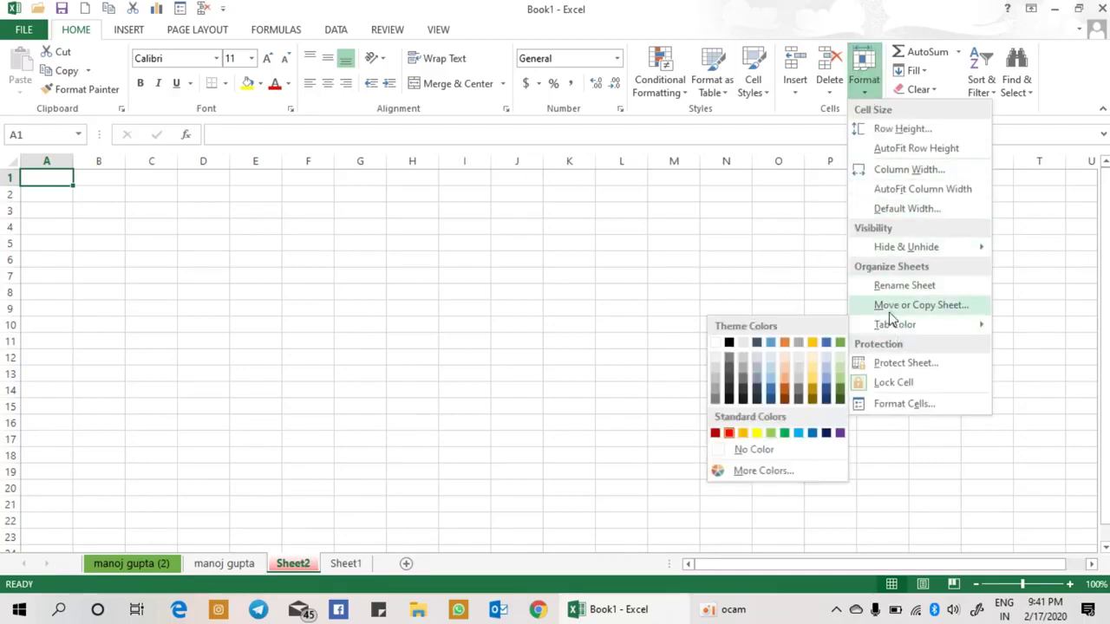